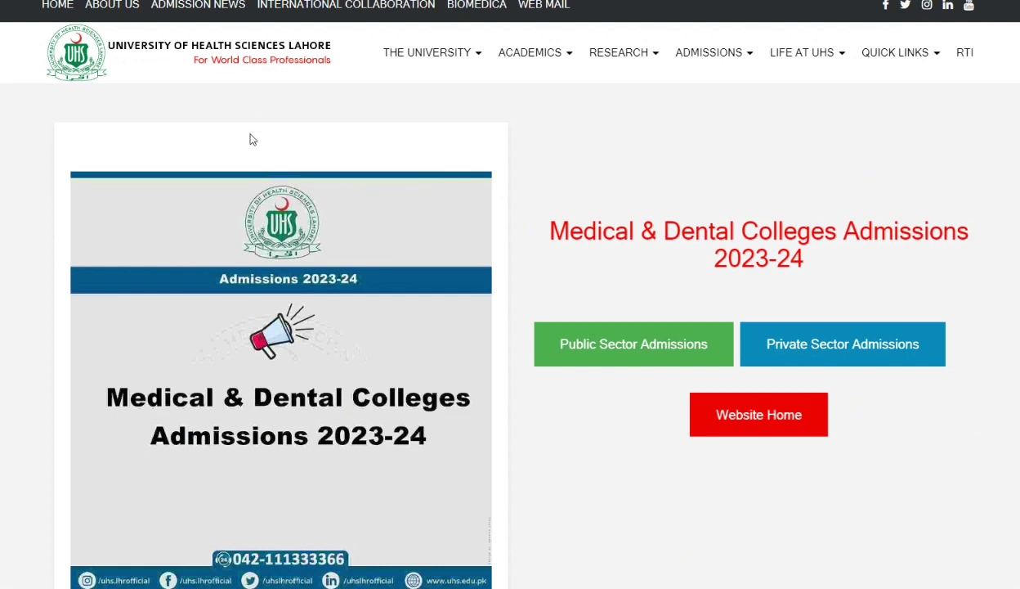
- Open the Private Sector Admissions page for medical and dental colleges, session 2023-24
drag(110, 386, 384, 445)
click(589, 423)
click(605, 382)
click(965, 357)
click(832, 356)
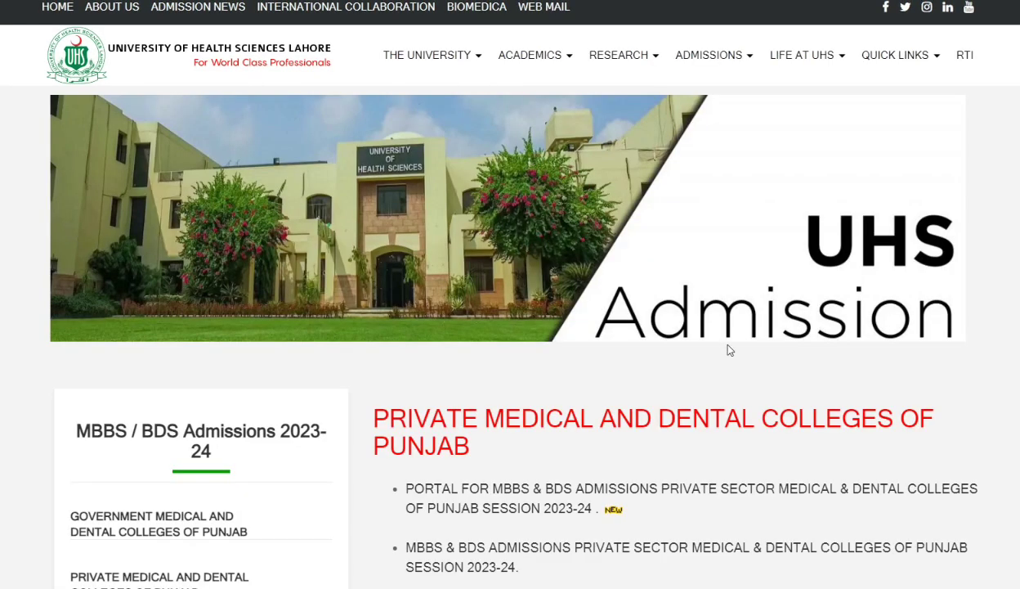
- Open the list of private sector medical colleges in Punjab and examine the college names and their seat numbers
scroll(285, 411, down, 3)
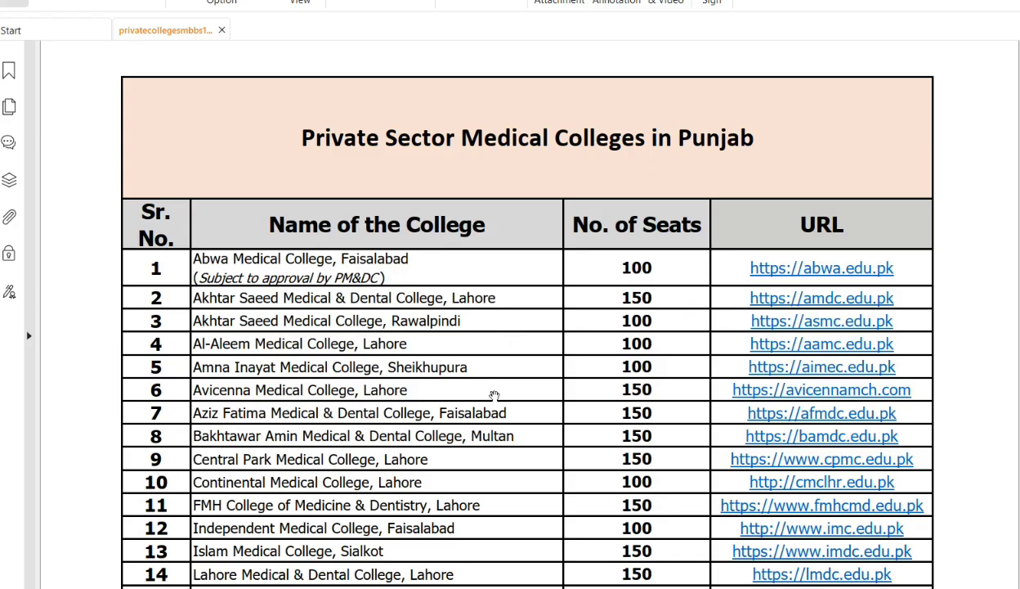
scroll(482, 376, down, 1)
drag(202, 220, 374, 221)
drag(217, 259, 330, 260)
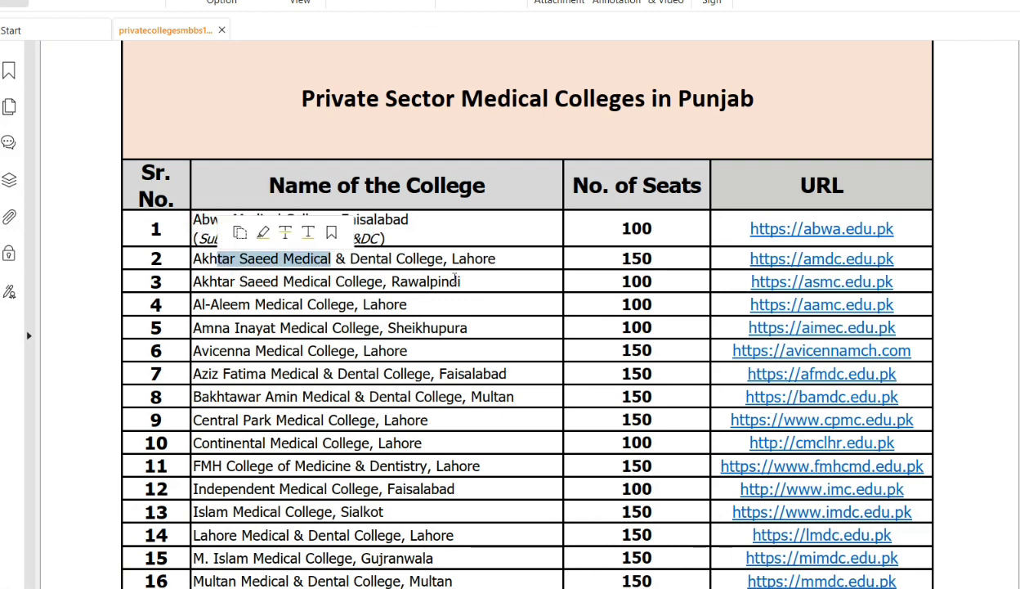
drag(459, 281, 254, 304)
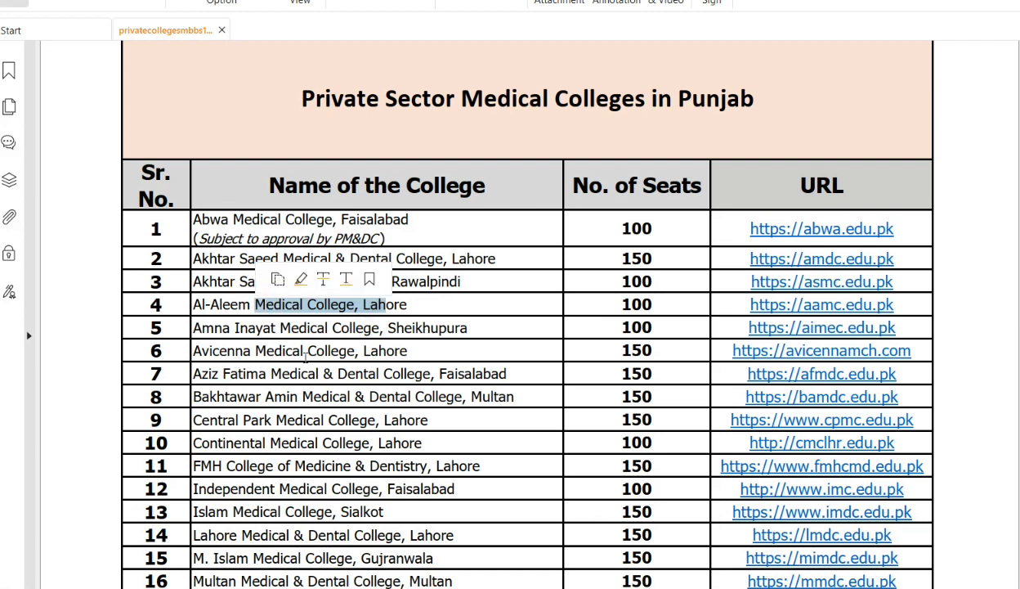
drag(308, 327, 234, 327)
drag(324, 349, 220, 349)
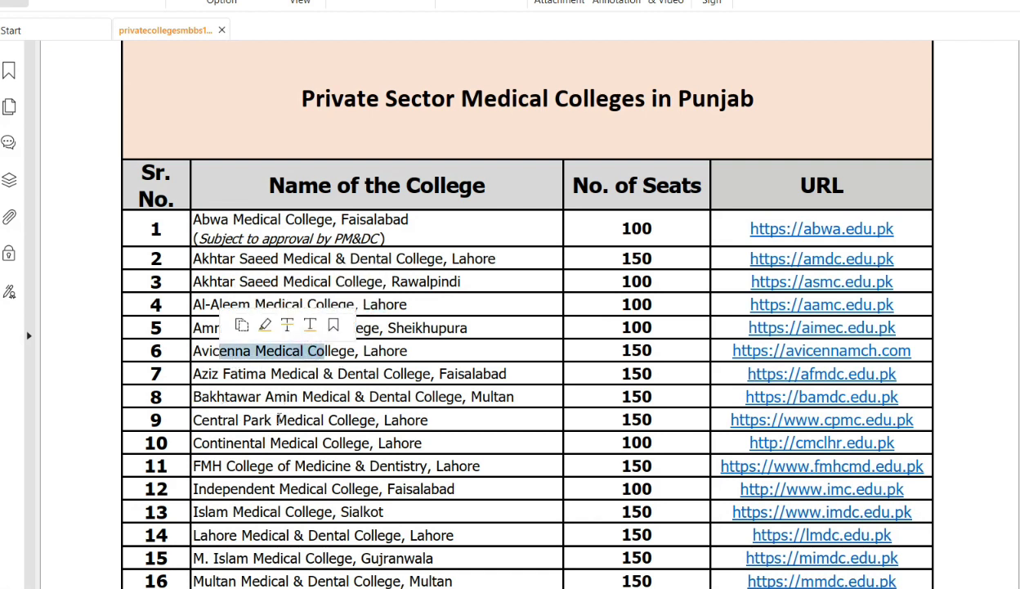
scroll(278, 419, down, 7)
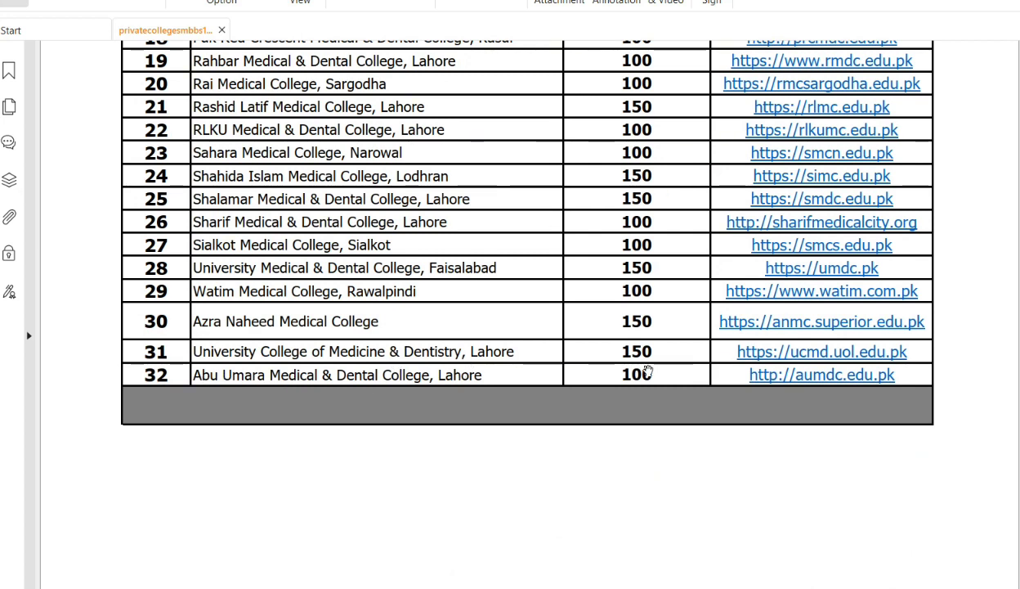
drag(658, 375, 599, 372)
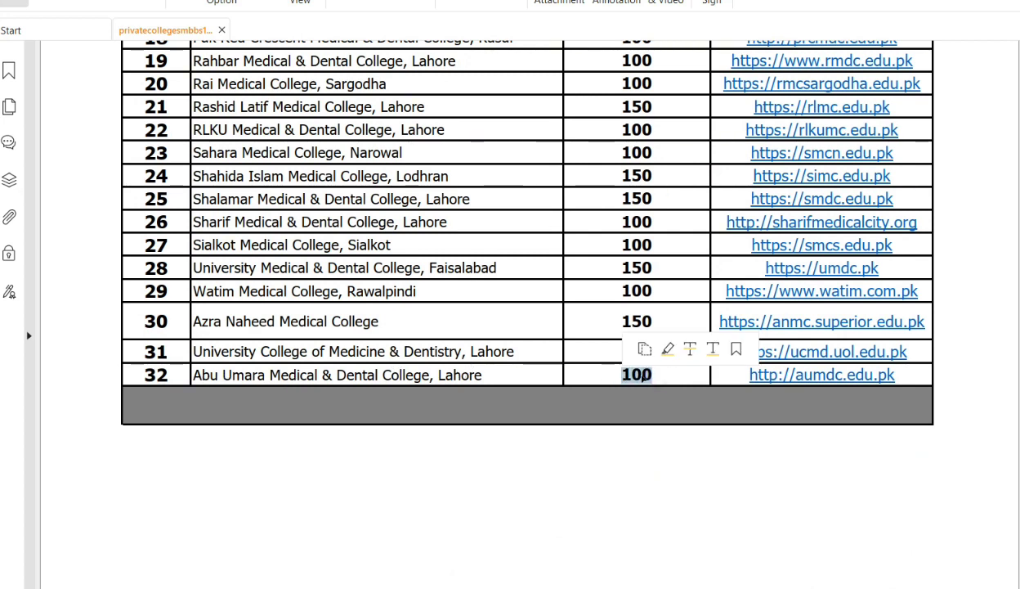
drag(660, 293, 598, 272)
scroll(519, 333, up, 10)
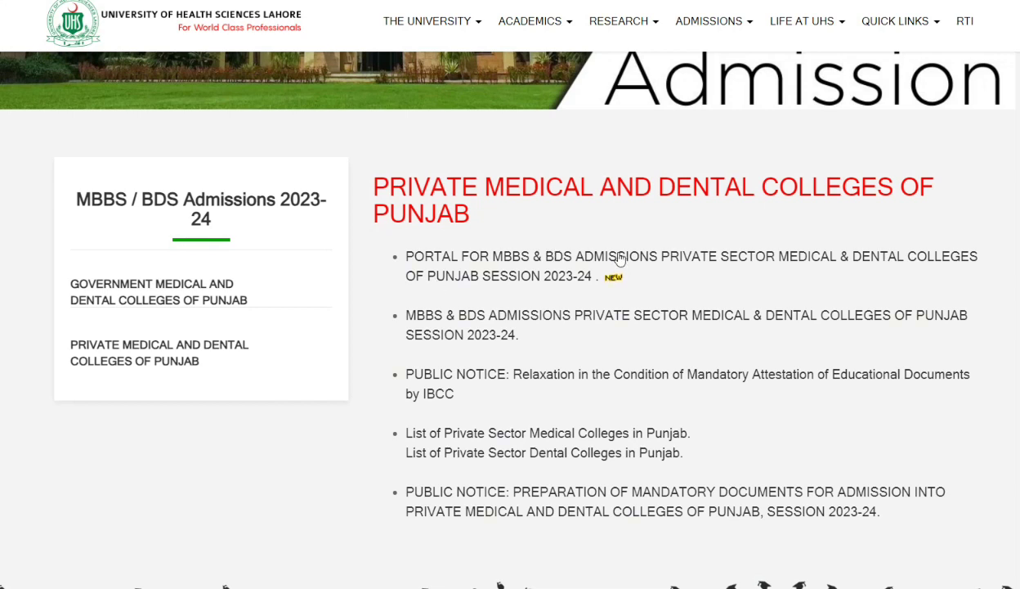
- Open the MBBS & BDS private sector admissions portal and go to its account sign-up form
drag(401, 262, 945, 270)
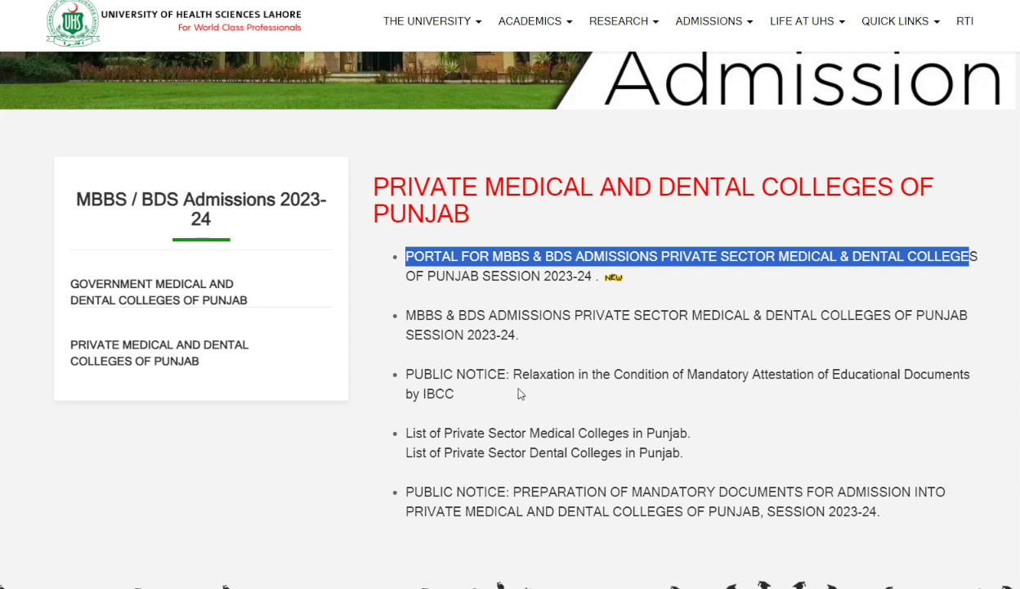
drag(398, 433, 414, 454)
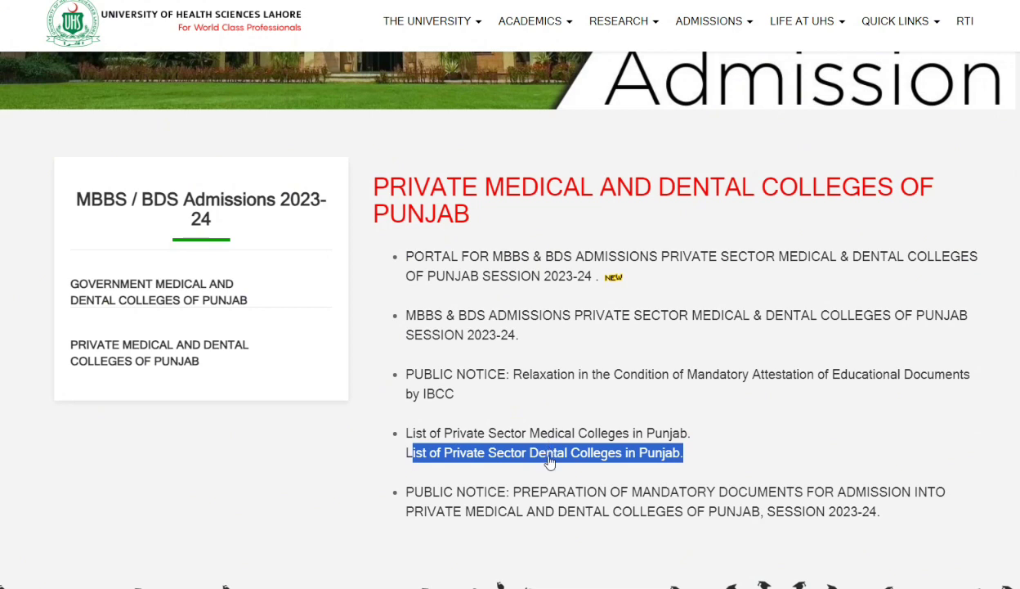
click(649, 269)
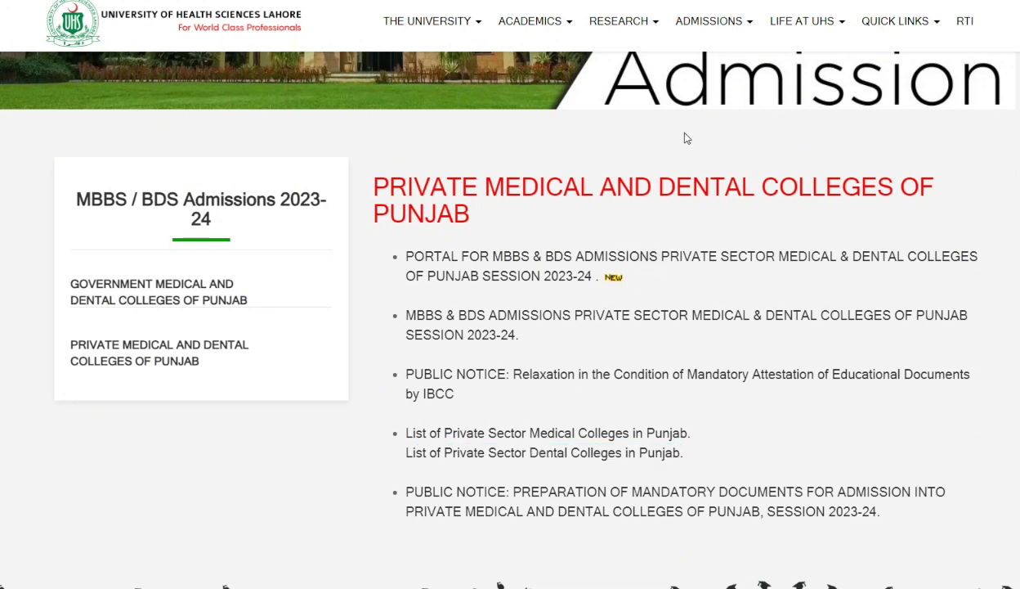
click(624, 277)
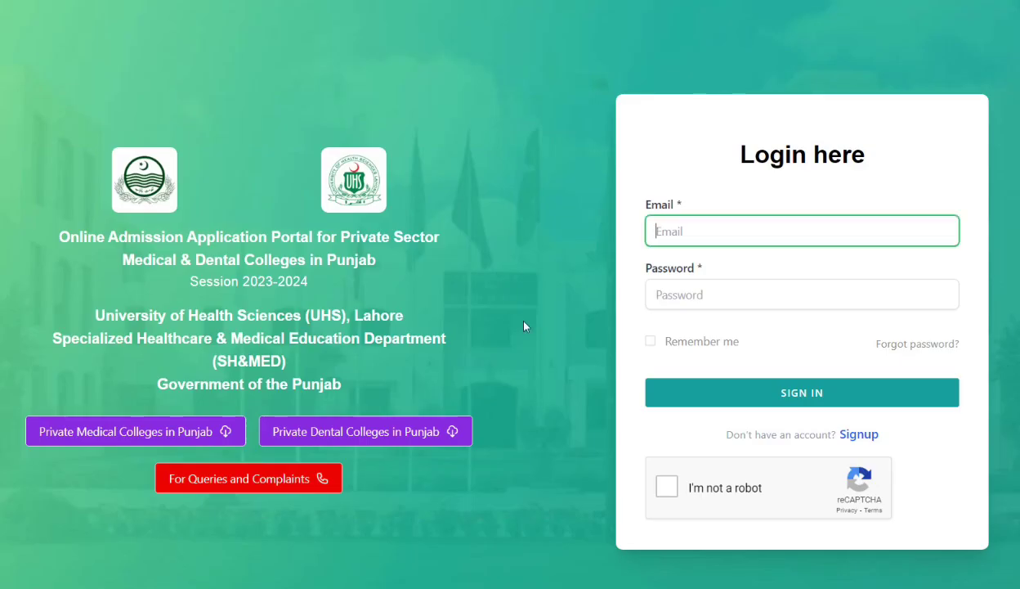
click(865, 436)
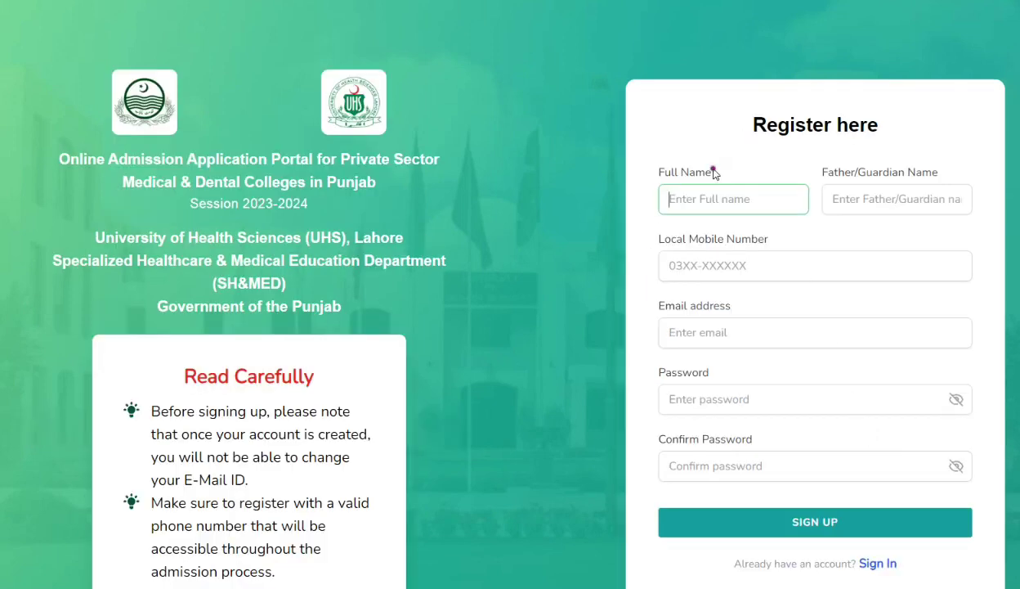
- Review the registration form's name, mobile, e-mail and password fields and the e-mail verification notice on the login page
drag(713, 169, 648, 170)
drag(928, 169, 808, 177)
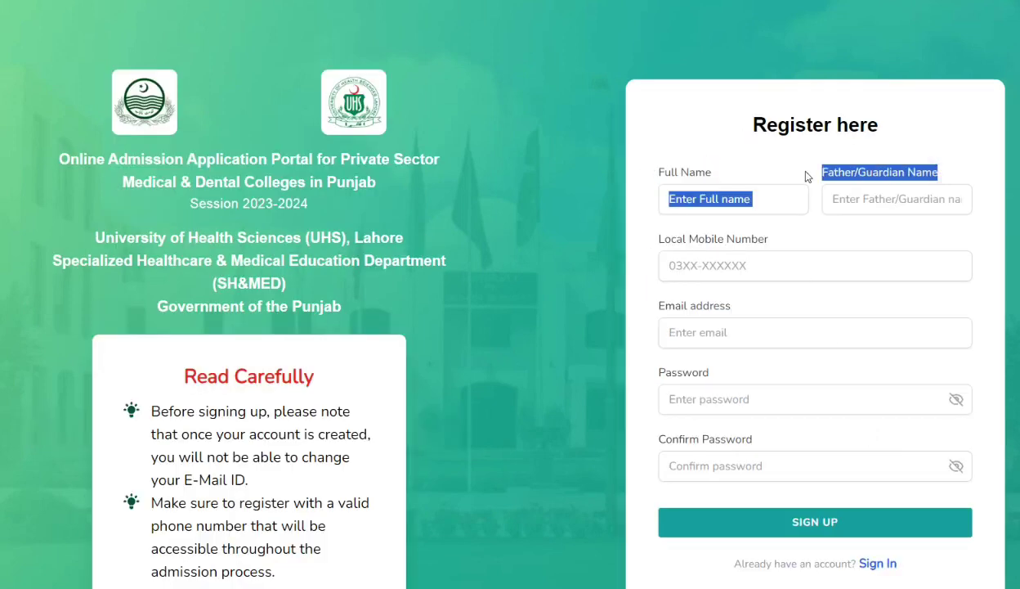
drag(768, 234, 640, 243)
drag(726, 305, 655, 304)
drag(707, 369, 660, 381)
drag(750, 435, 644, 446)
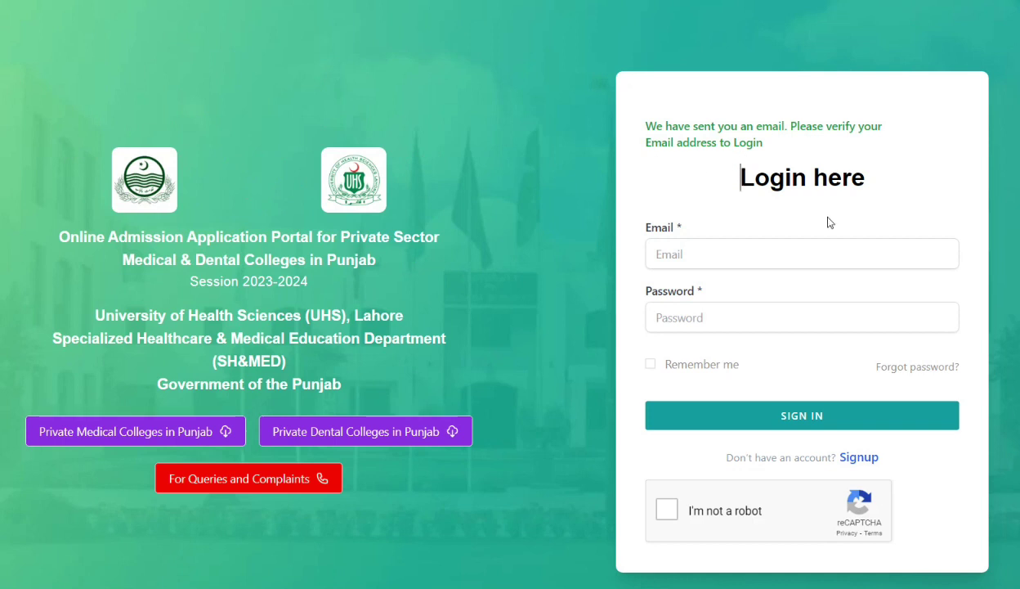
drag(886, 178, 744, 163)
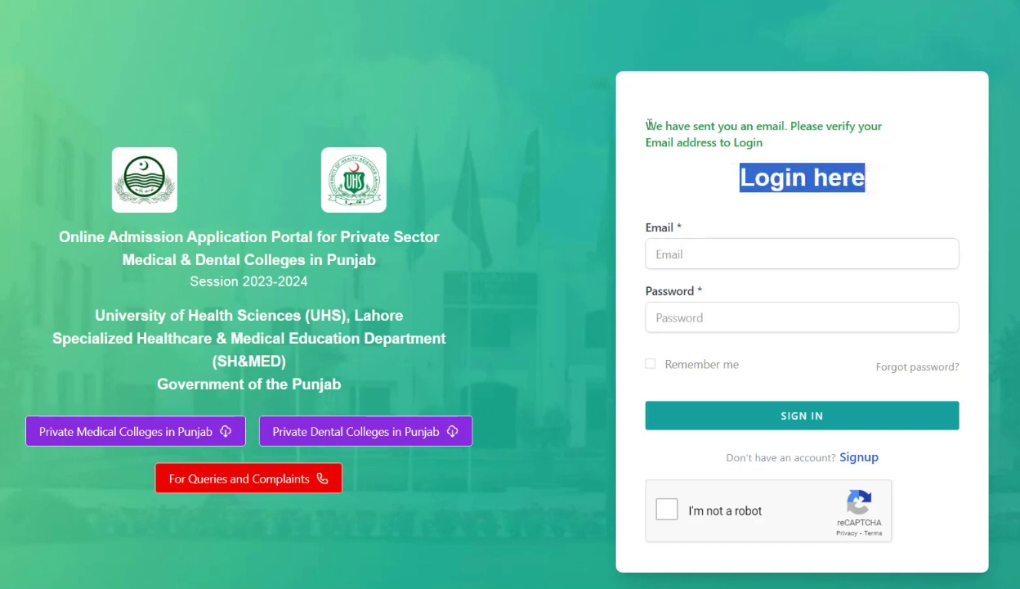
mouse_move(645, 125)
mouse_down()
mouse_move(795, 126)
mouse_move(765, 141)
mouse_move(638, 135)
mouse_up()
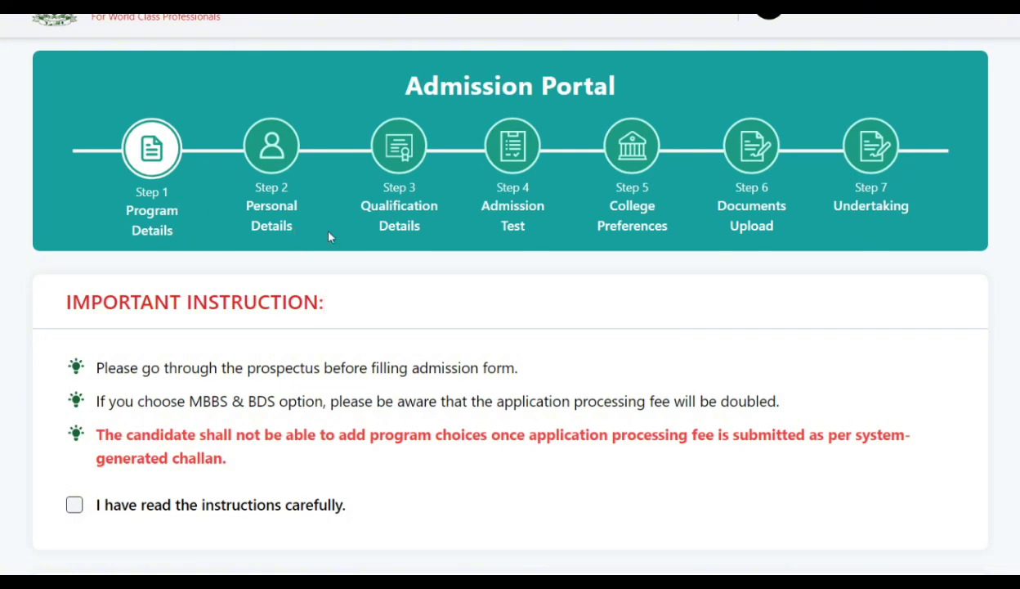
- Review the admission portal's application stages, from Program Details through Undertaking
drag(530, 227, 484, 209)
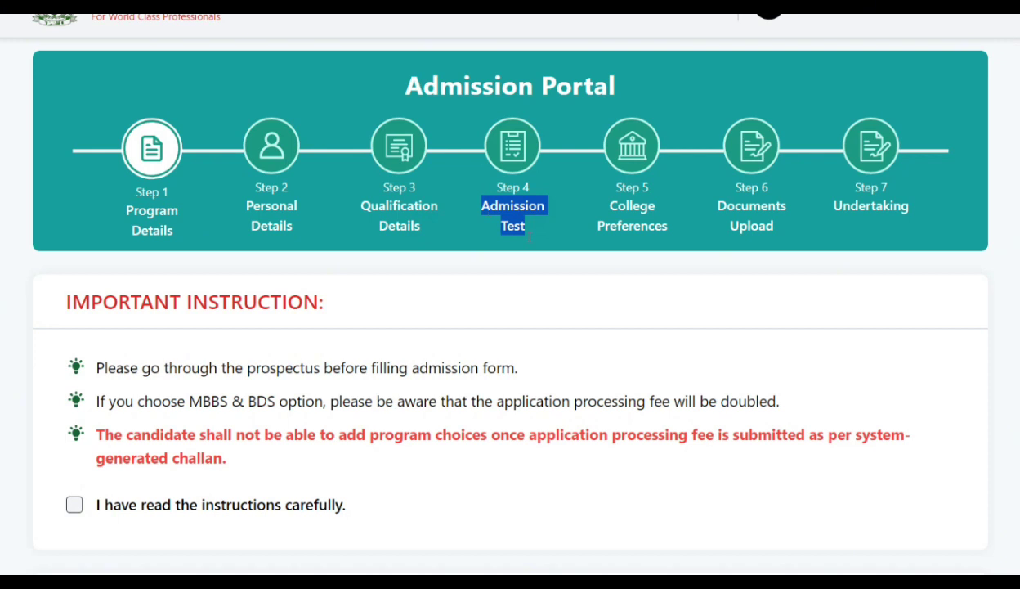
drag(665, 227, 122, 131)
drag(773, 227, 122, 131)
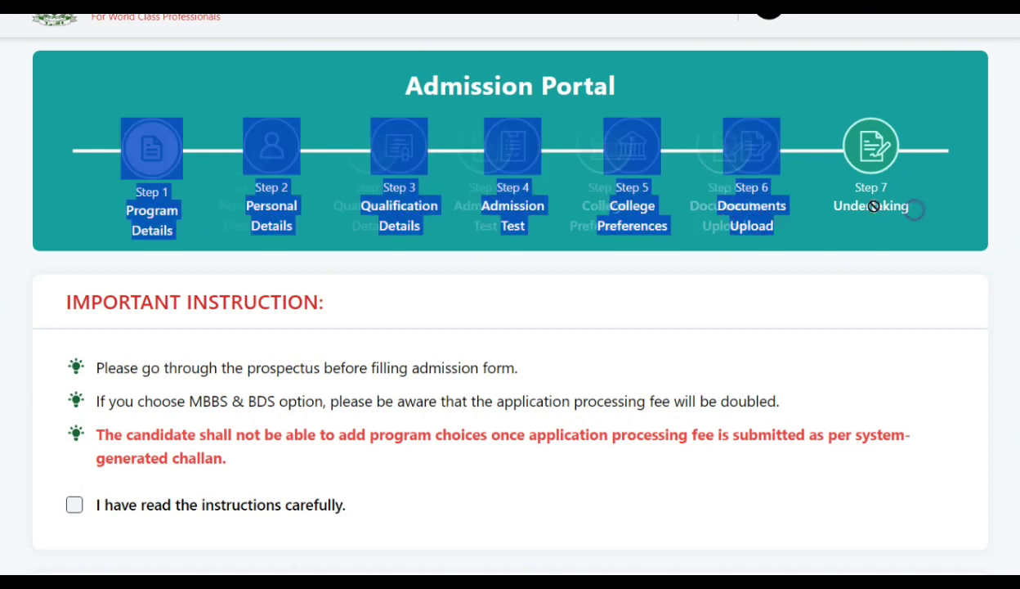
scroll(218, 204, down, 1)
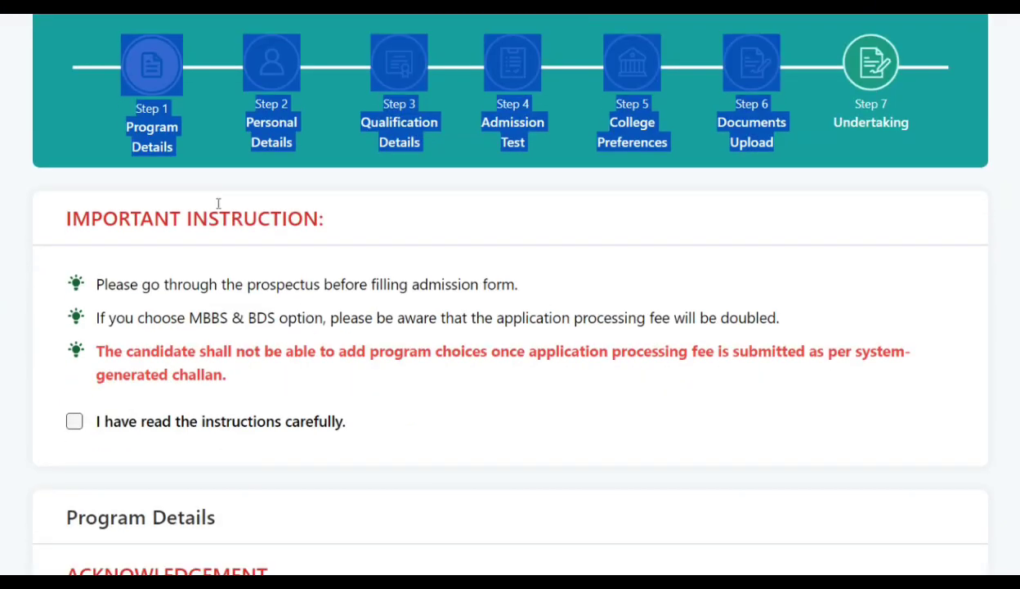
click(104, 176)
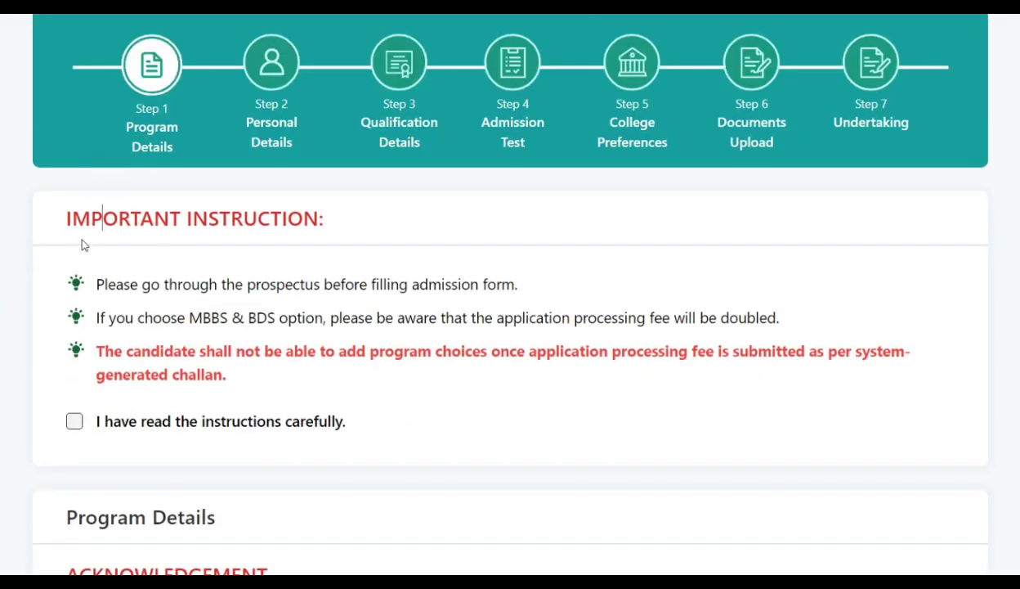
- Read the important instructions and tick the statement that they have been read carefully
drag(62, 218, 331, 233)
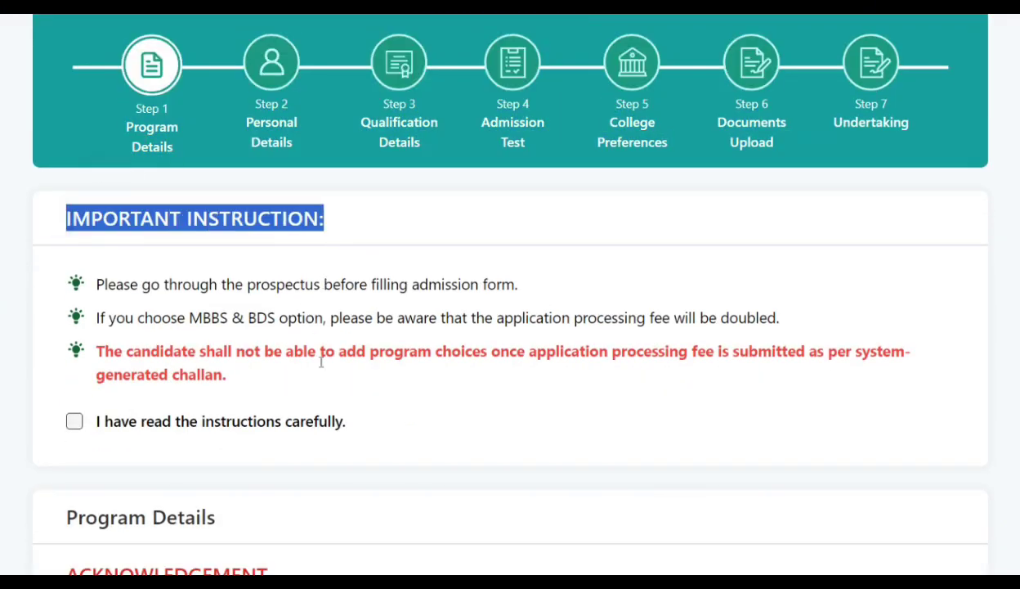
drag(90, 285, 390, 285)
drag(125, 352, 546, 351)
click(74, 423)
- Accept the acknowledgement about depositing the college fee under Program Details
scroll(294, 448, down, 3)
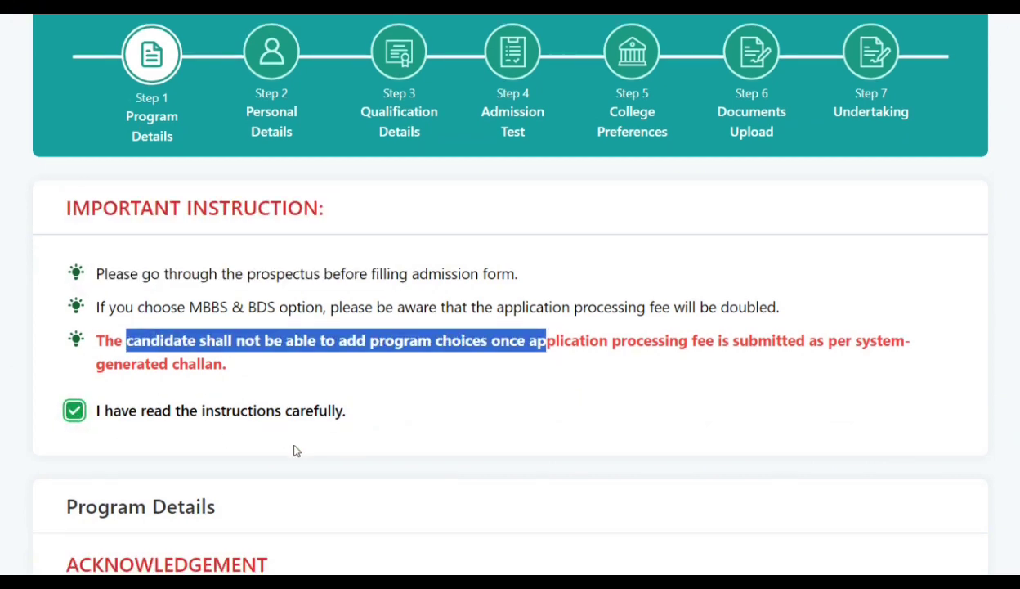
drag(70, 263, 289, 268)
drag(65, 327, 273, 335)
click(74, 367)
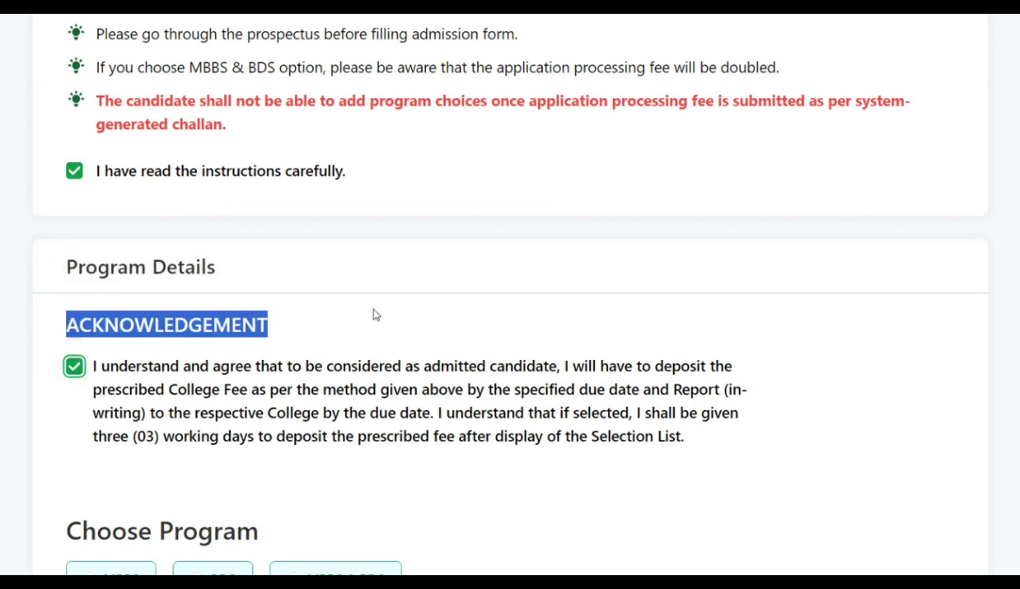
- Select MBBS & BDS as the program choice
scroll(355, 333, down, 2)
drag(62, 368, 280, 381)
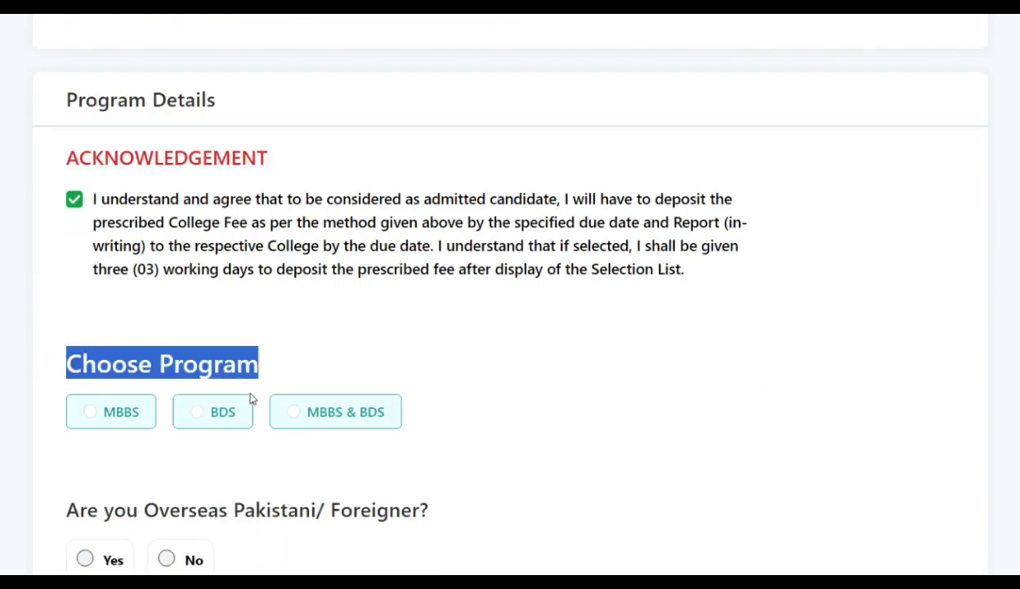
click(91, 414)
click(292, 414)
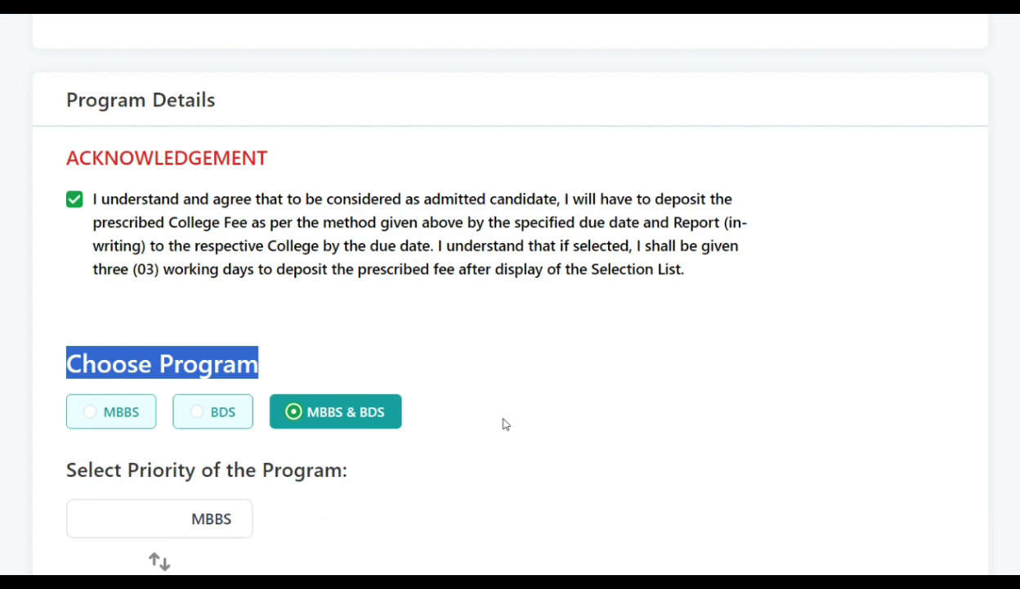
- Swap the program priority to put BDS first, and swap it back to MBBS first
scroll(343, 441, down, 1)
scroll(272, 450, down, 1)
drag(63, 309, 378, 315)
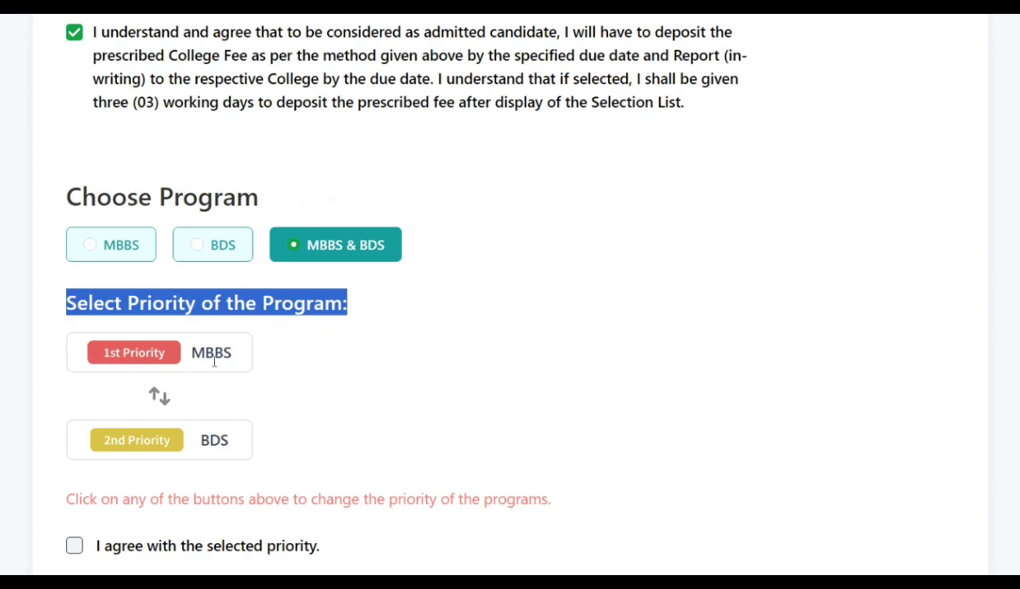
click(161, 396)
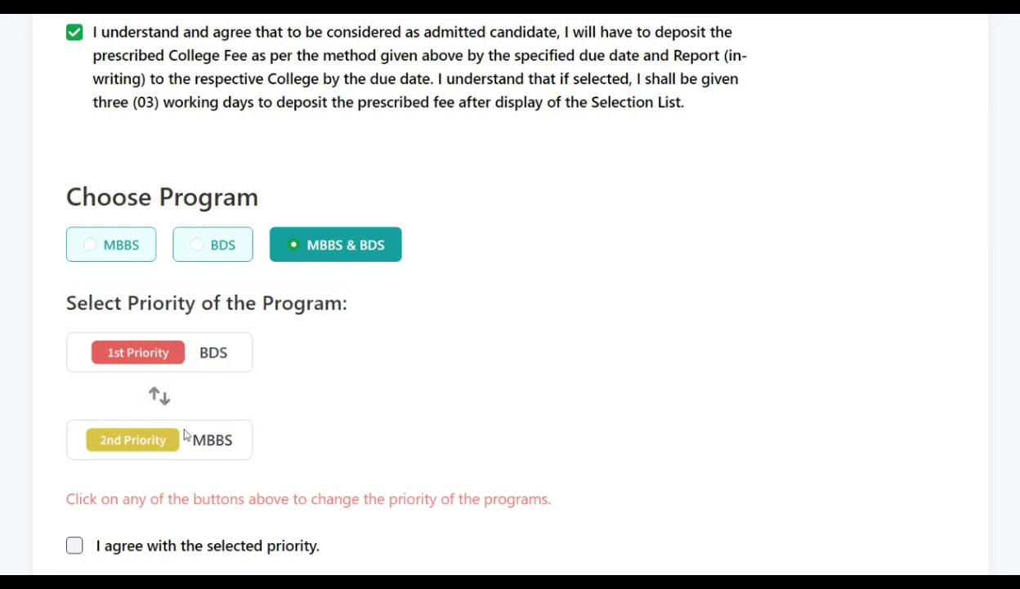
click(161, 394)
- Choose MBBS as the program, answer No to Overseas Pakistani/Foreigner, and save to continue to Personal Details
scroll(296, 381, down, 2)
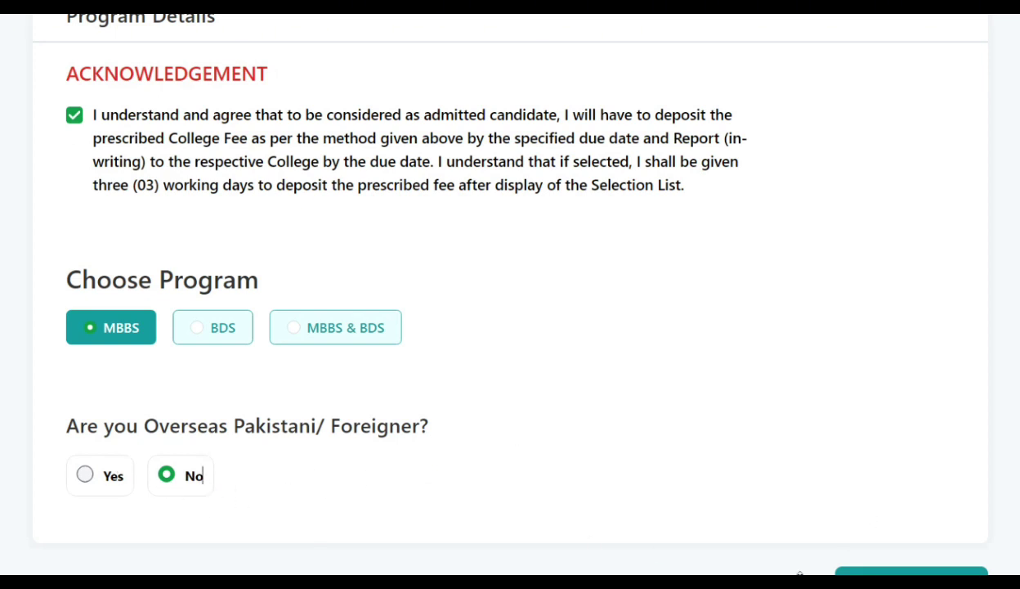
click(865, 566)
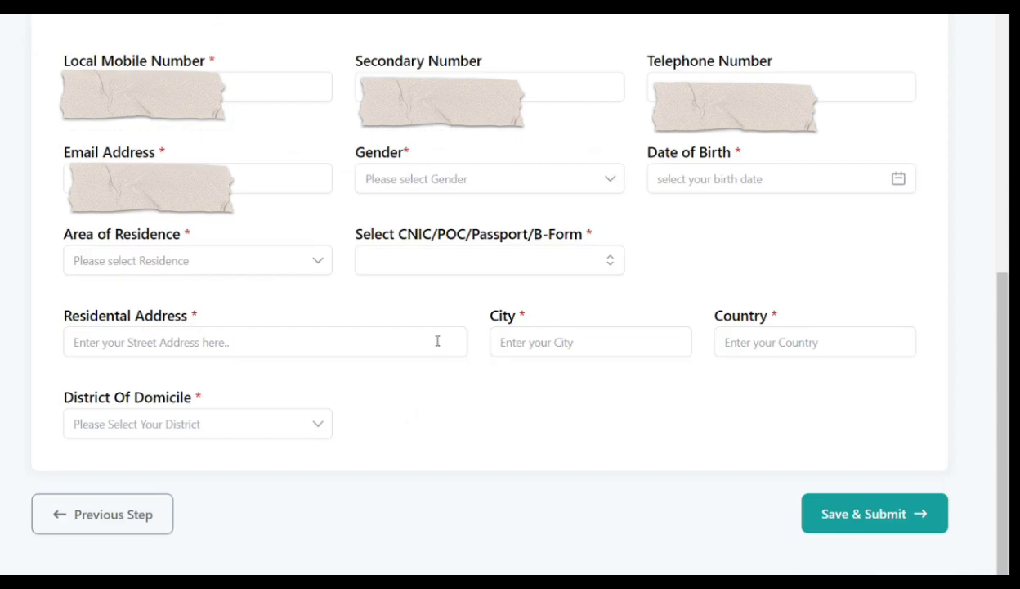
- Review the photo upload and the applicant's and father's name fields in Personal Details
scroll(335, 326, up, 7)
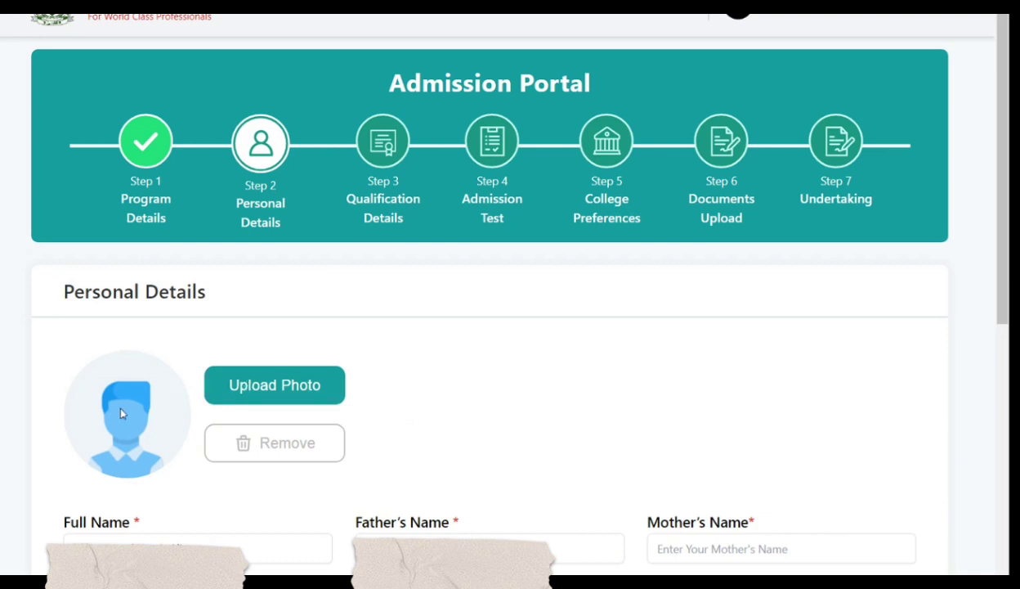
click(65, 290)
drag(140, 291, 267, 287)
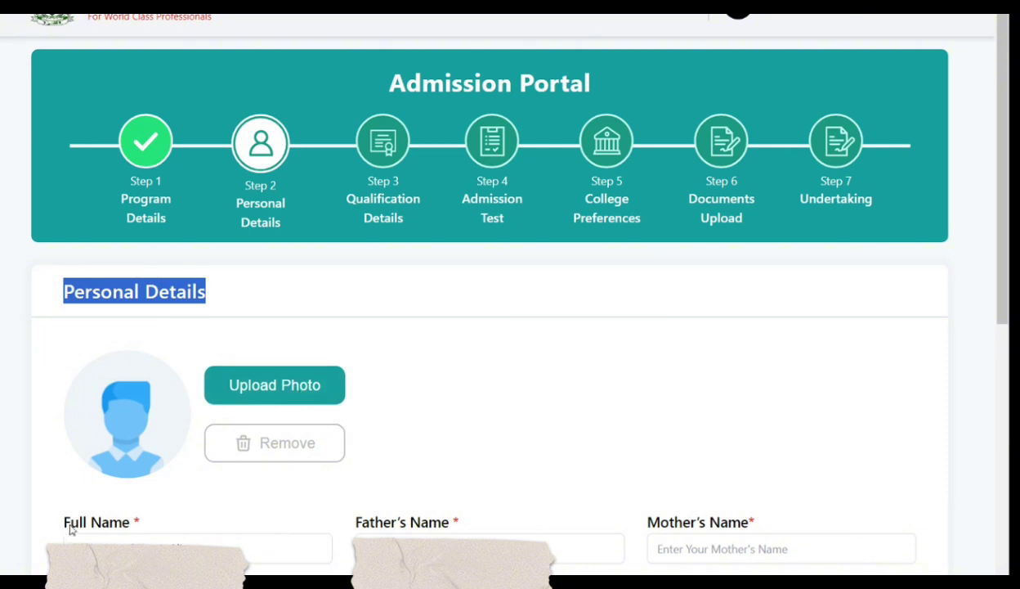
drag(66, 524, 138, 521)
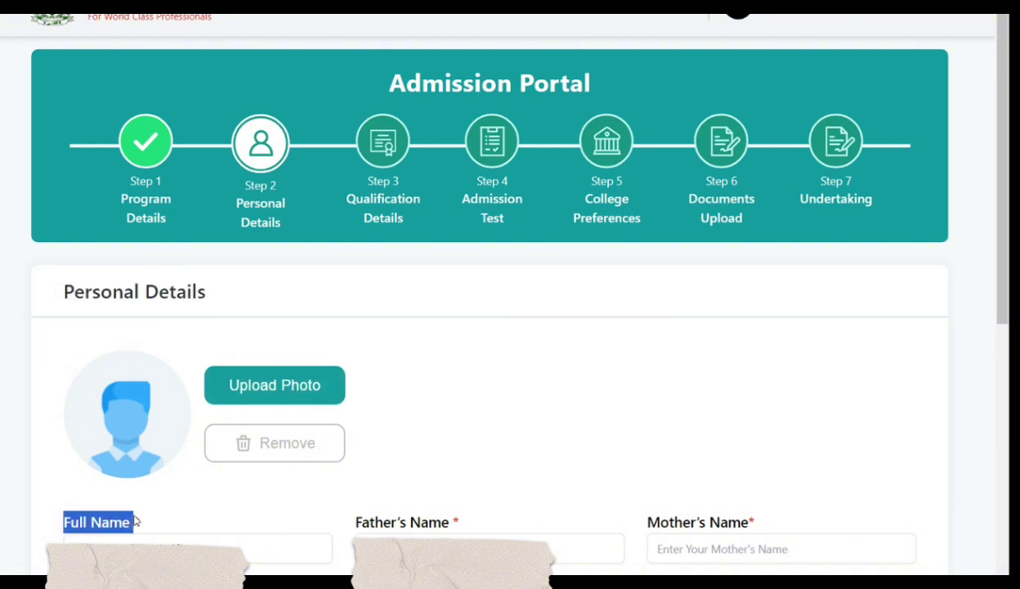
drag(451, 518, 327, 517)
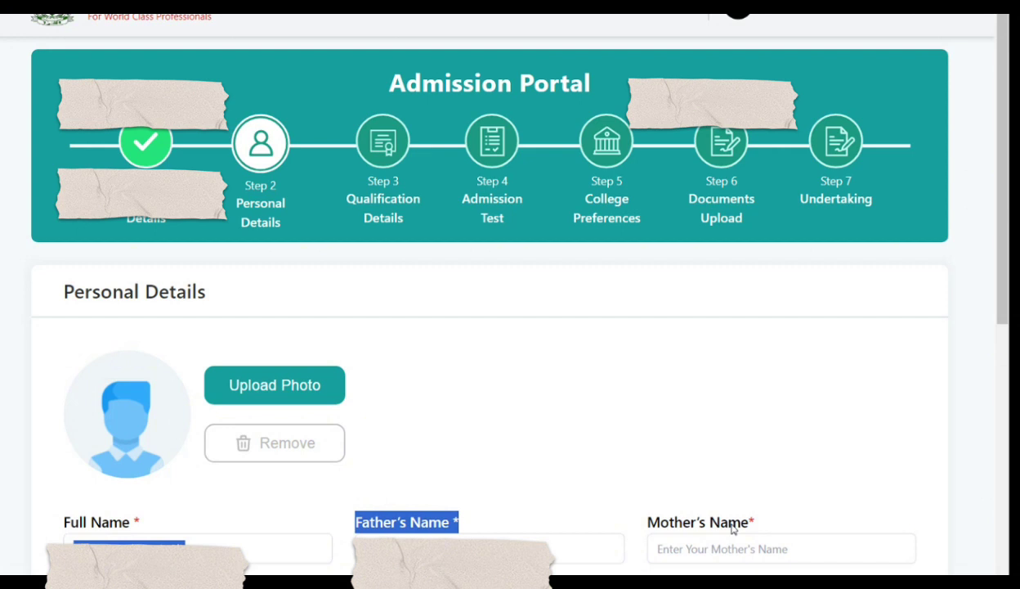
- Check the applicant's contact number fields and enter the opening characters of the secondary number
scroll(43, 193, down, 7)
drag(222, 75, 62, 69)
drag(484, 71, 337, 82)
click(442, 97)
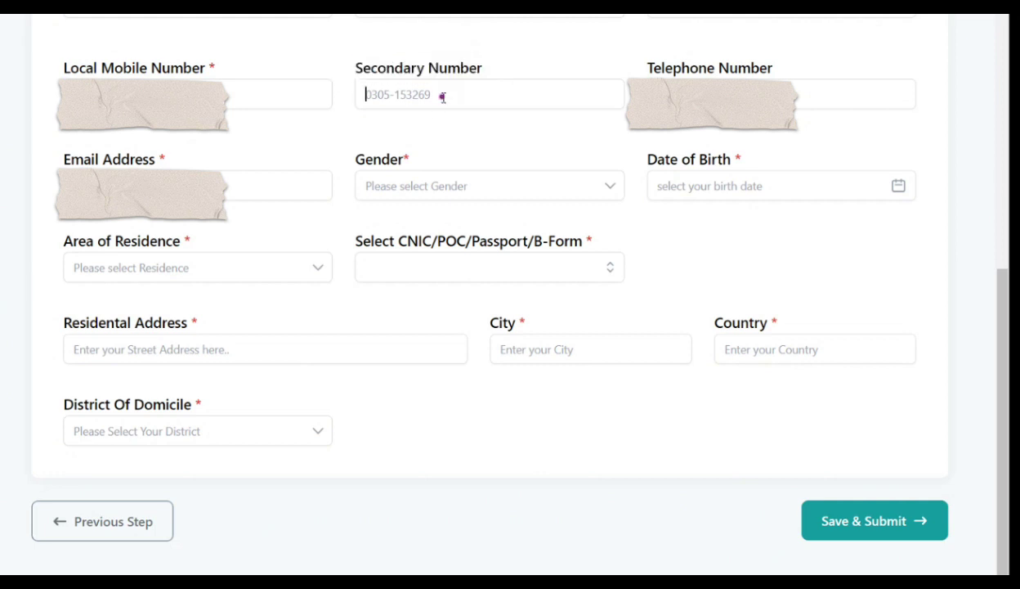
text((00)
drag(772, 70, 627, 76)
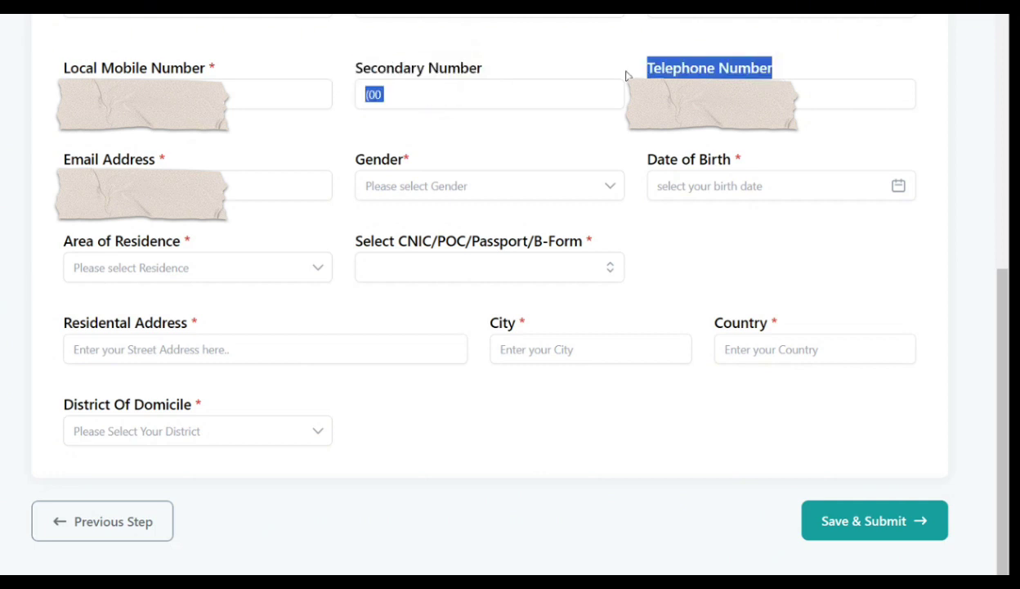
- Check the email address field and set the gender to Male
drag(161, 163, 63, 160)
drag(415, 161, 347, 164)
click(435, 176)
click(421, 187)
click(419, 224)
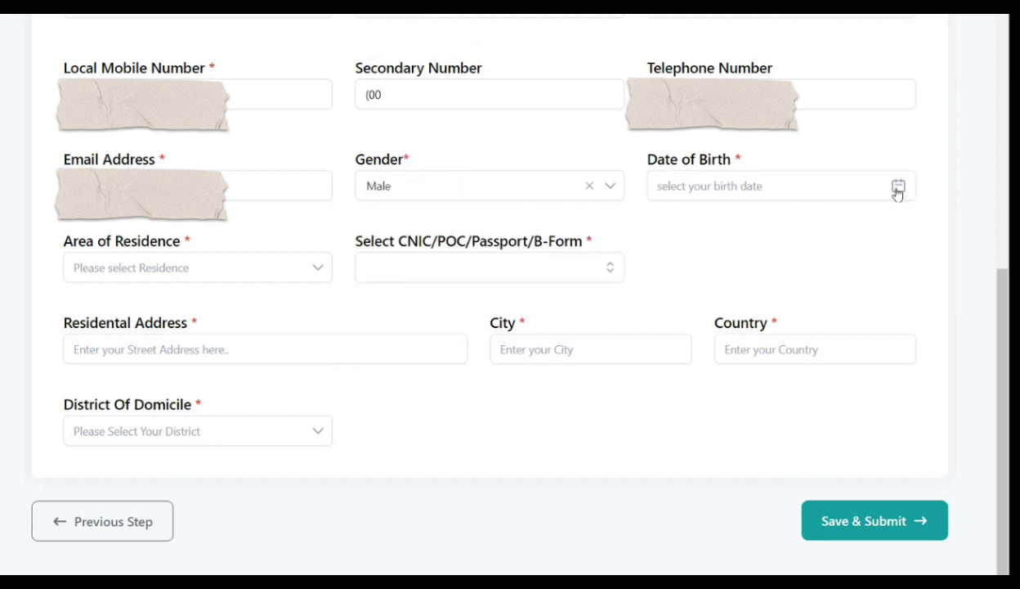
- Set the area of residence to Rural and the identity document type to CNIC
click(315, 272)
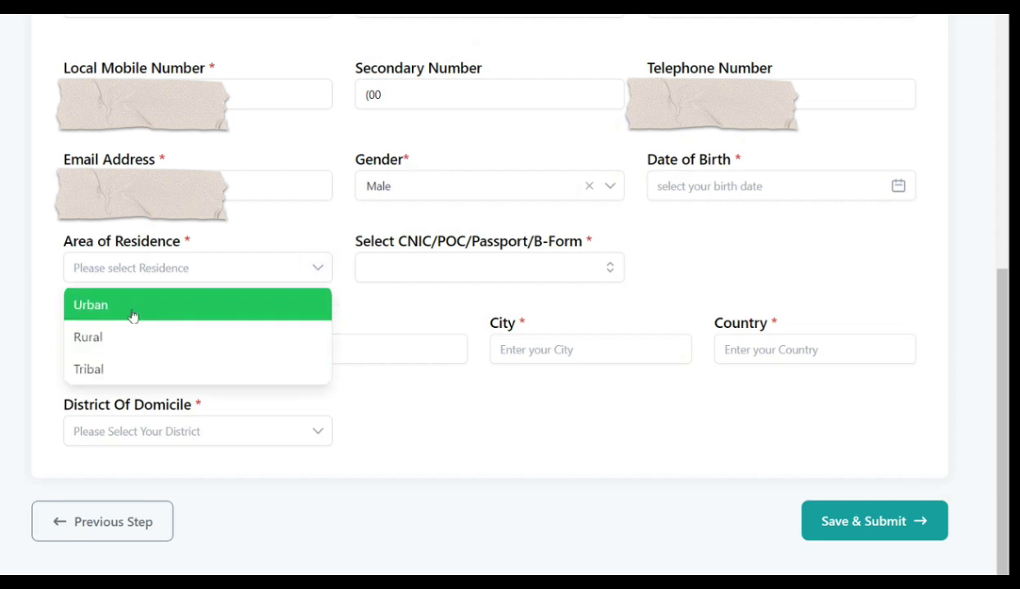
click(137, 337)
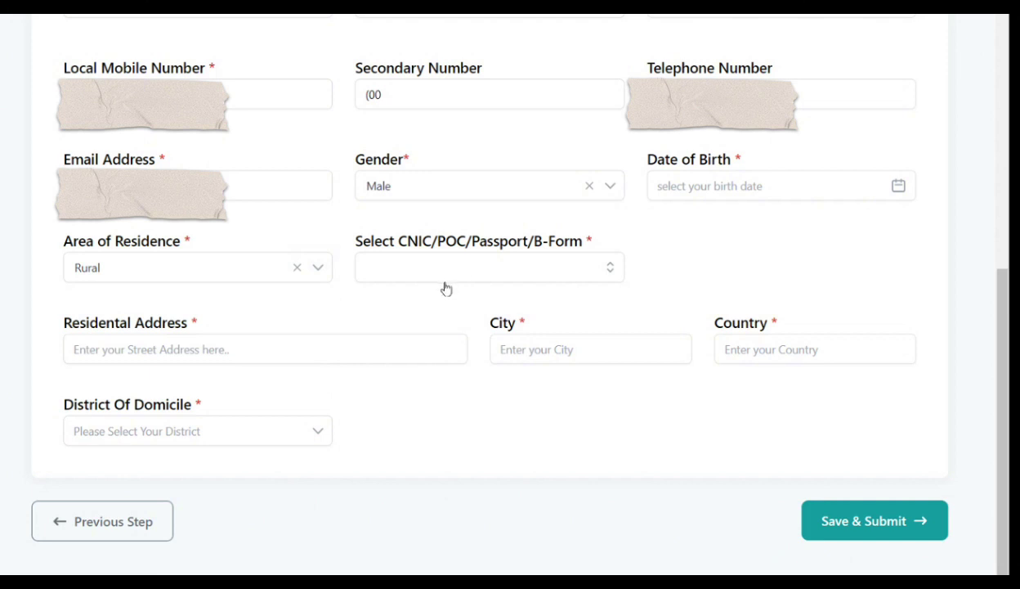
click(558, 270)
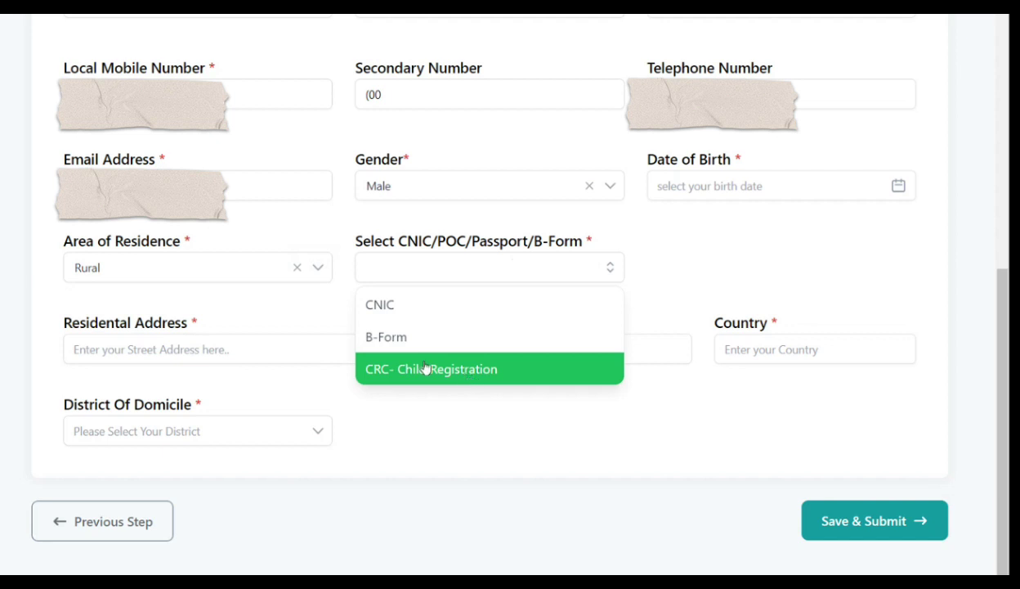
click(412, 309)
click(361, 353)
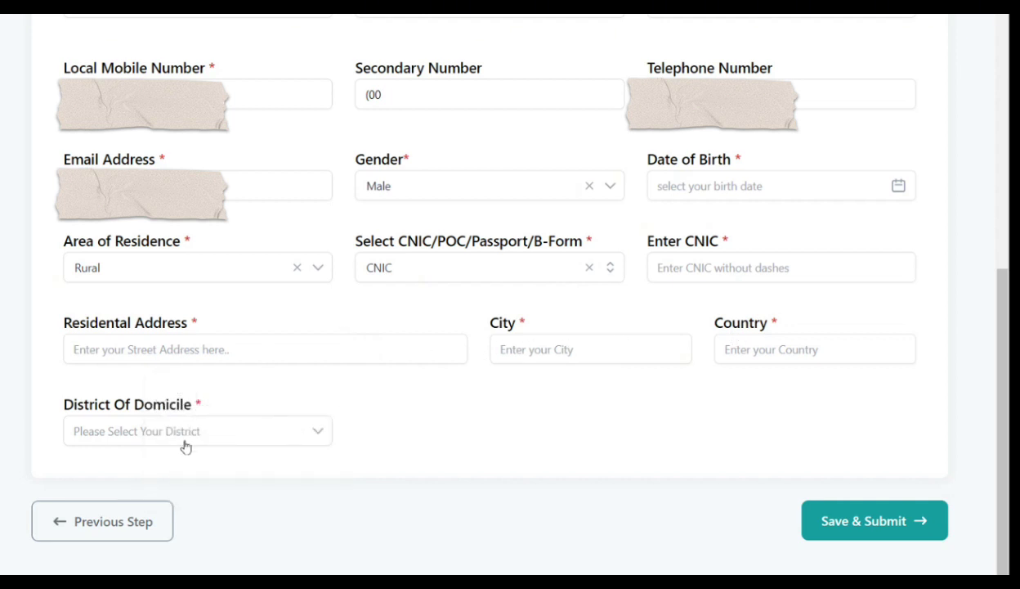
- Look through the District of Domicile options, and save the Personal Details to continue to Qualification Details
click(282, 443)
scroll(170, 352, down, 4)
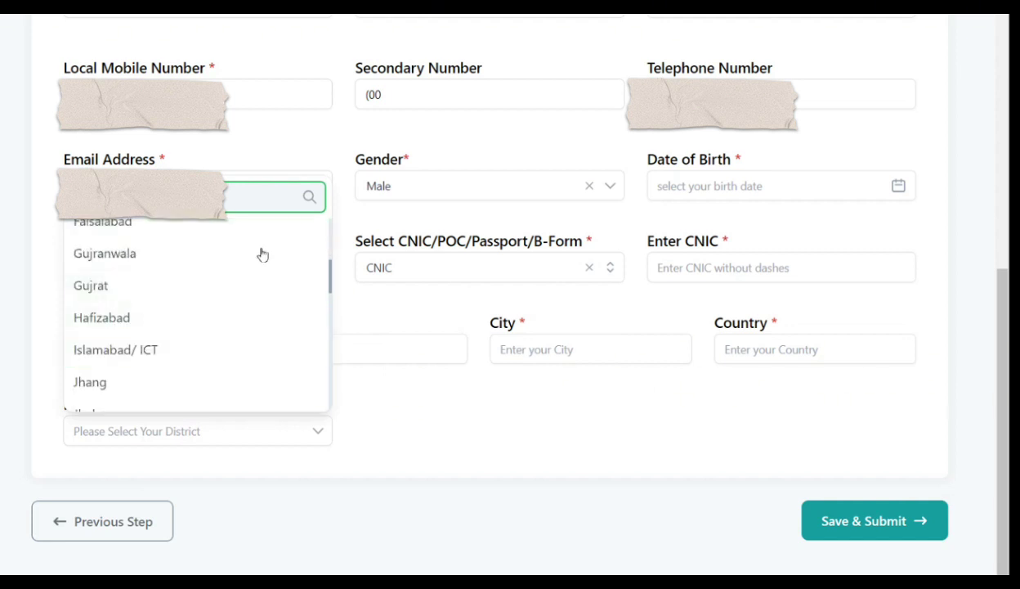
click(501, 431)
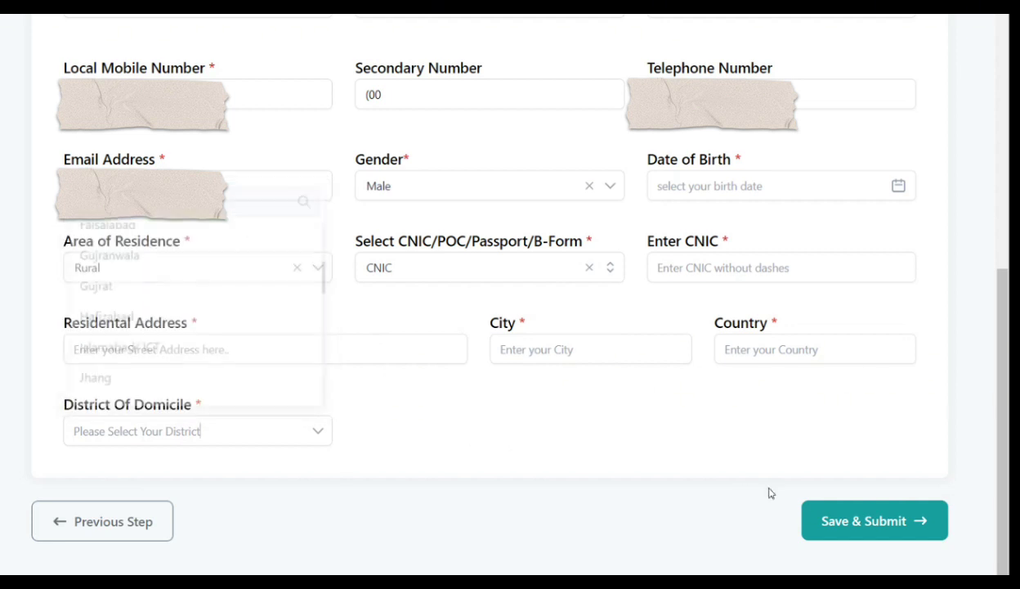
click(862, 528)
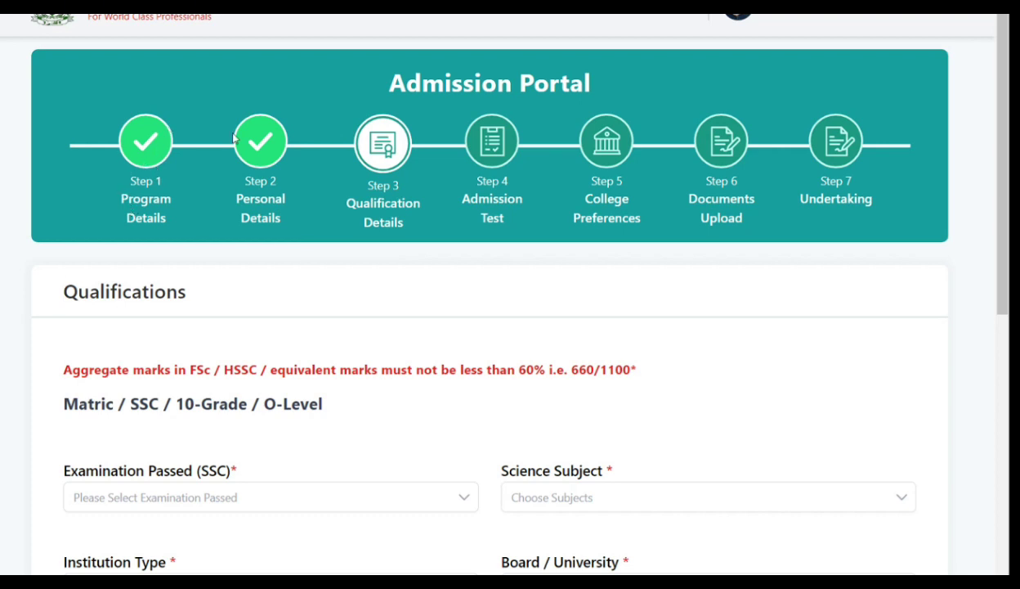
- Review the Matric/SSC fields and their options for examination, science subject, institution type, board, passing year and marks
scroll(221, 282, down, 1)
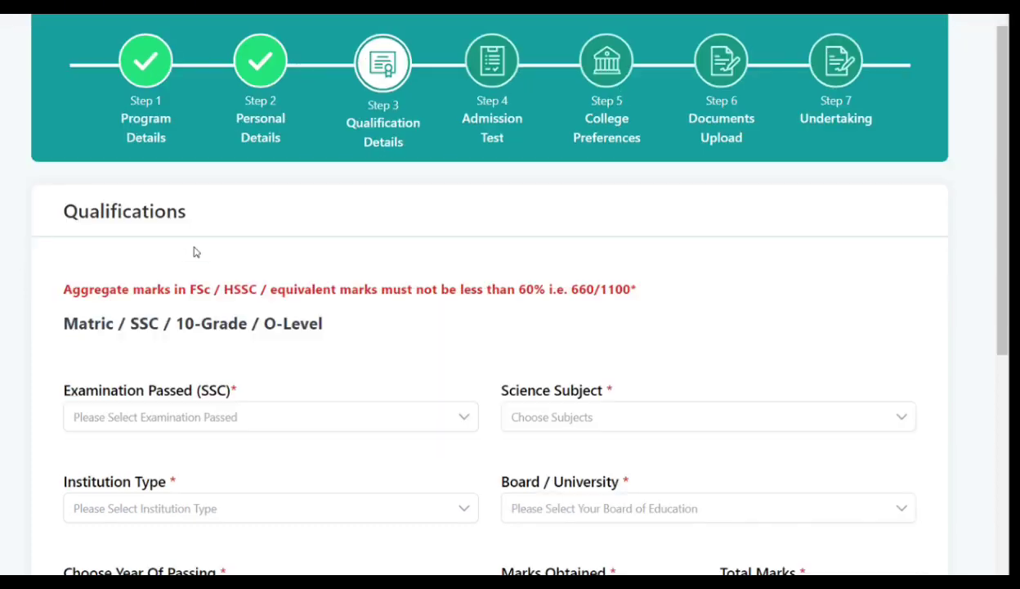
drag(200, 214, 49, 219)
scroll(143, 347, down, 1)
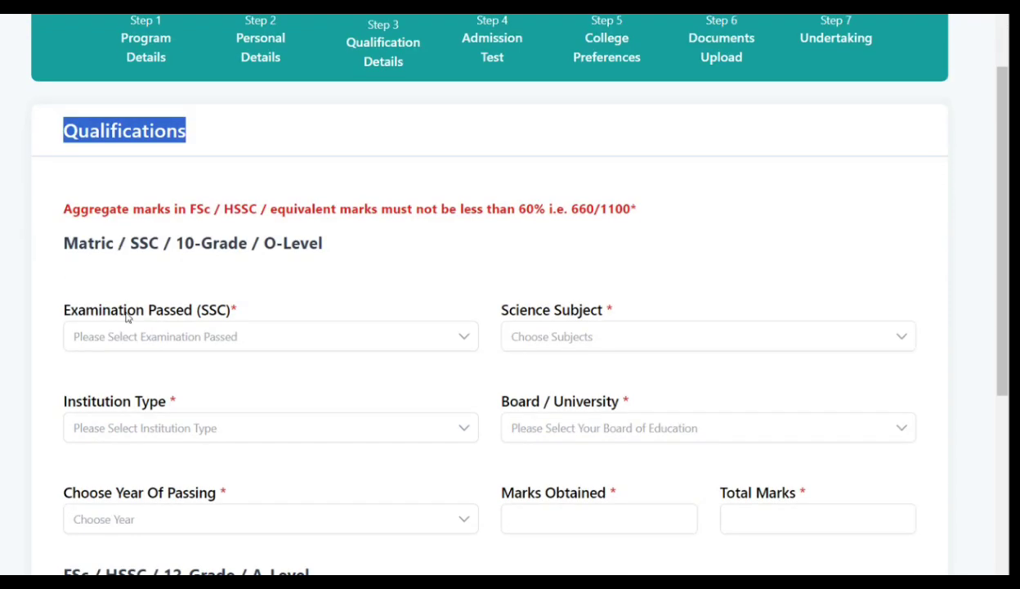
click(208, 340)
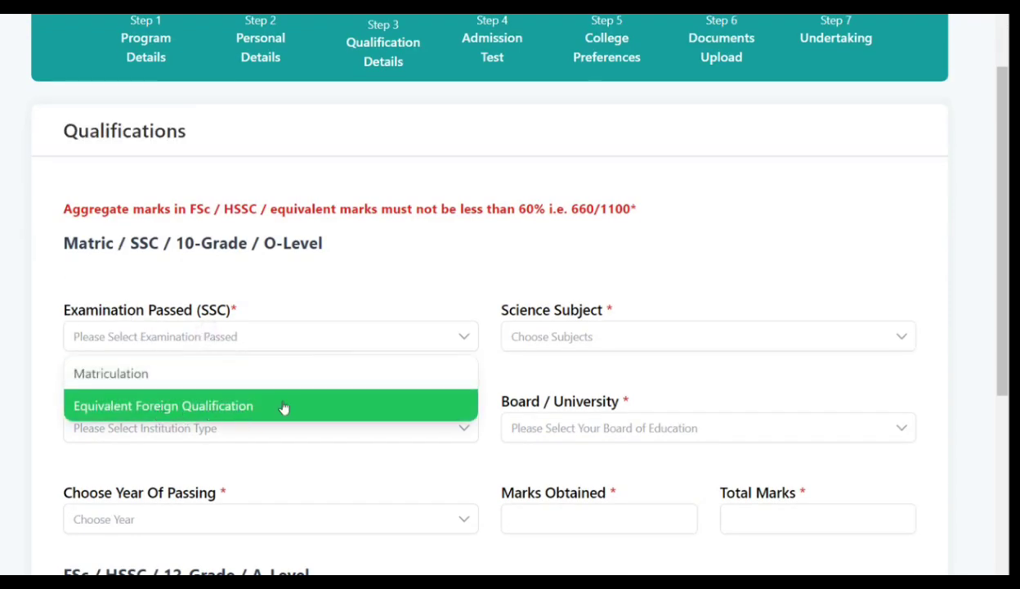
click(597, 338)
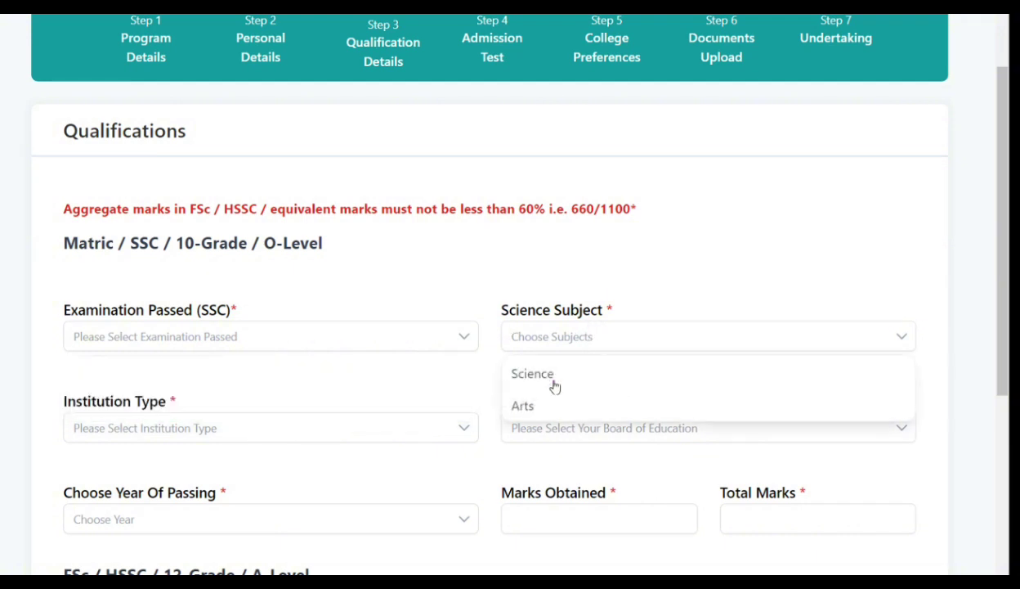
scroll(349, 400, down, 2)
click(269, 269)
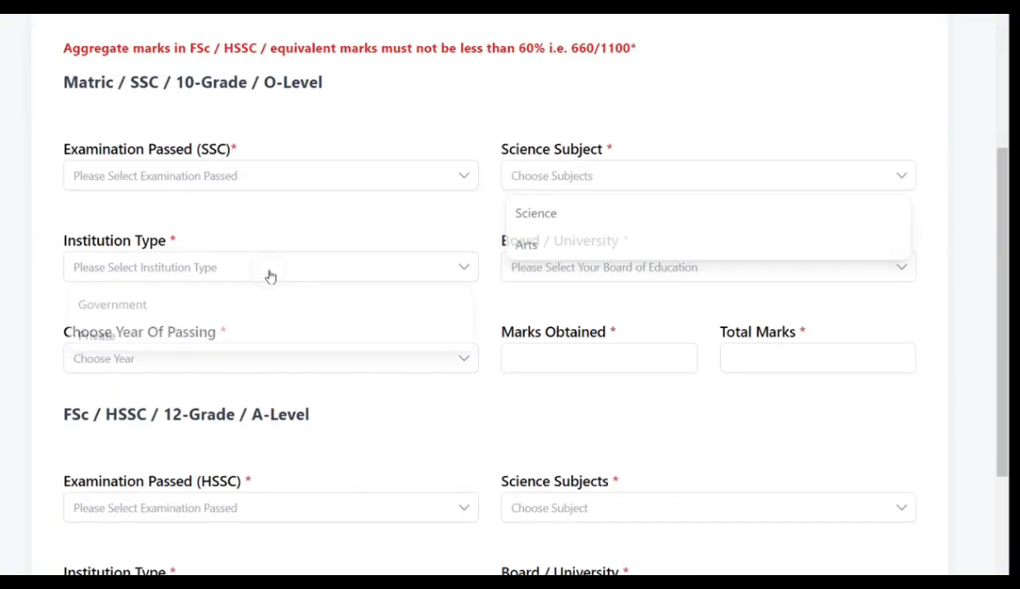
click(574, 262)
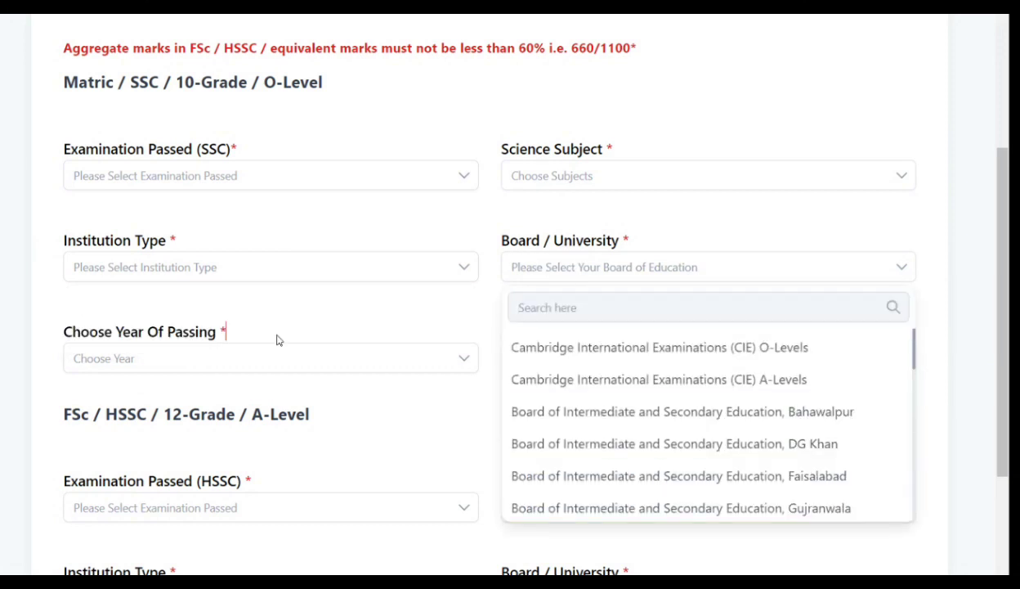
scroll(220, 319, down, 1)
click(227, 285)
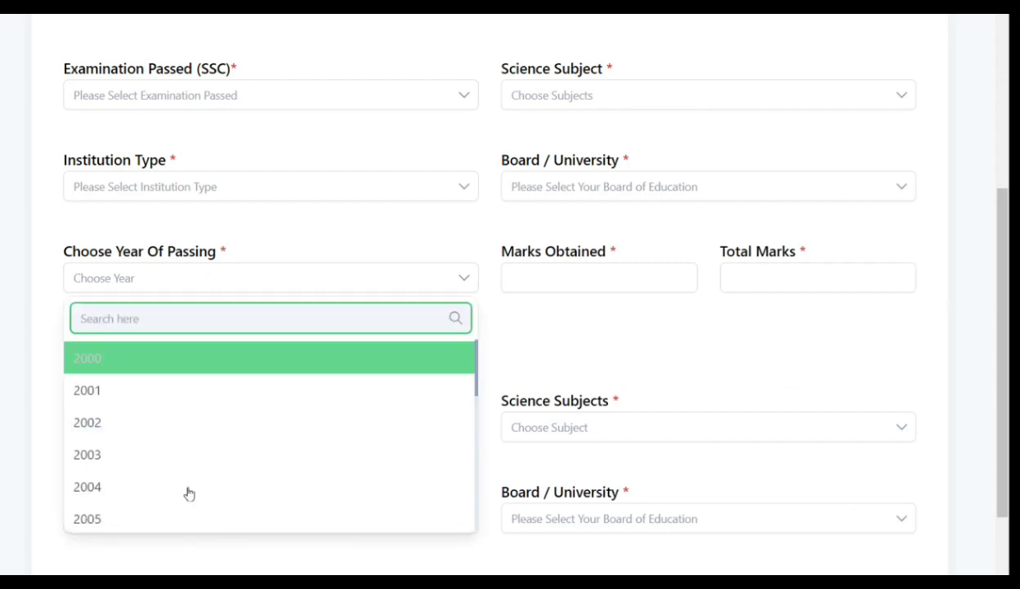
click(615, 275)
click(770, 274)
- Review the FSc/HSSC section's examination, subject, institution, board, passing year and marks fields
scroll(256, 371, down, 1)
scroll(257, 371, down, 2)
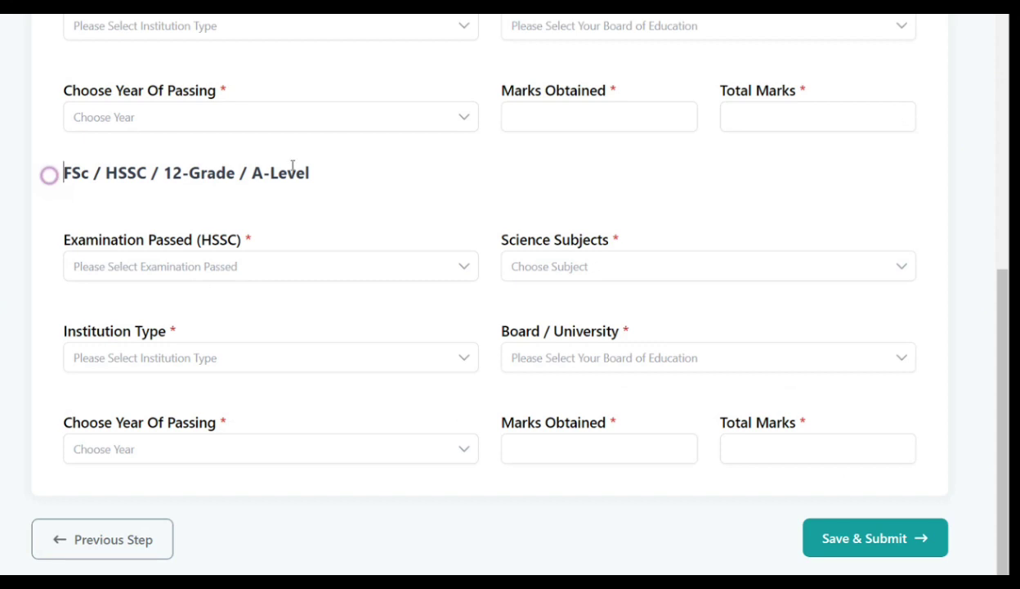
drag(49, 174, 333, 171)
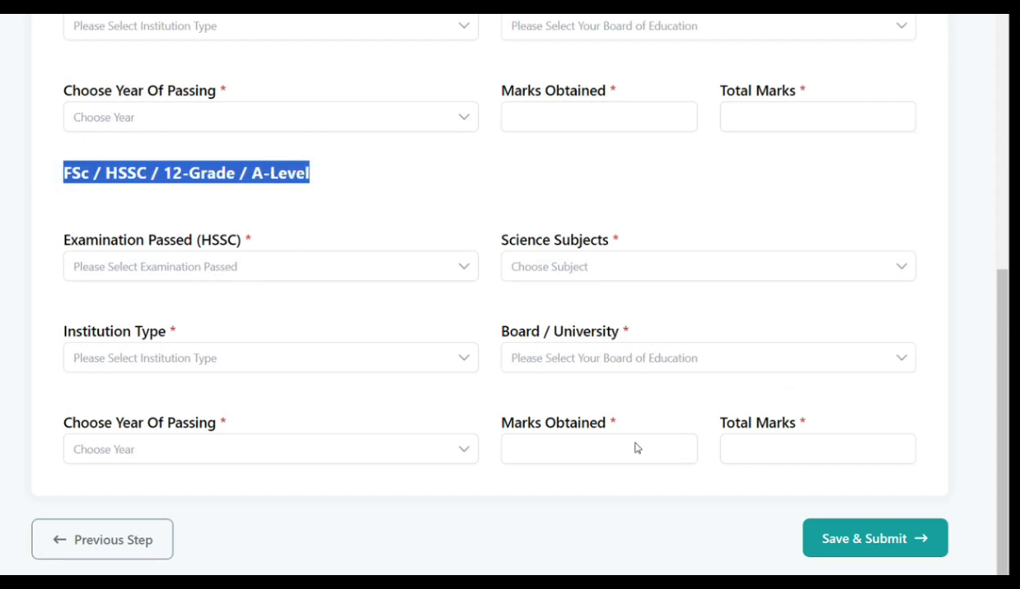
scroll(433, 412, up, 5)
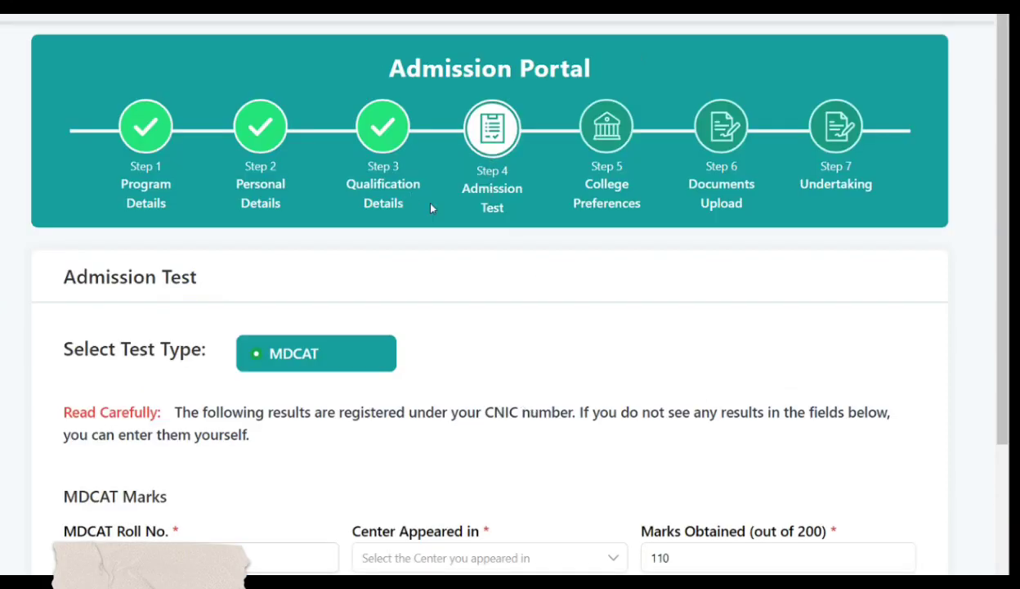
- Review the Admission Test details: the MDCAT test type, roll number, center options, marks obtained and applicant CNIC fields
scroll(214, 346, down, 1)
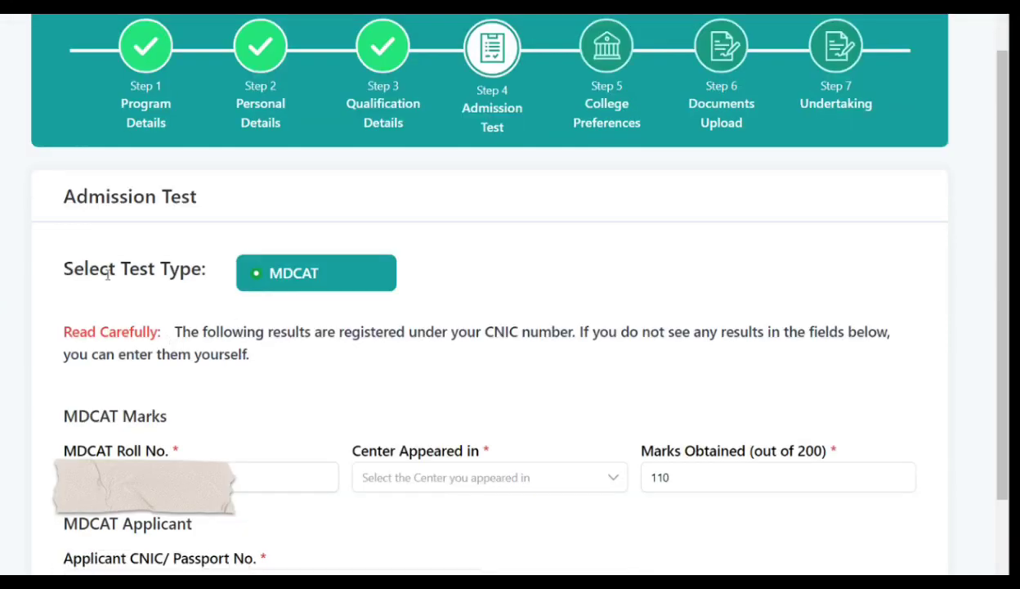
drag(65, 270, 159, 268)
click(318, 280)
scroll(240, 339, down, 2)
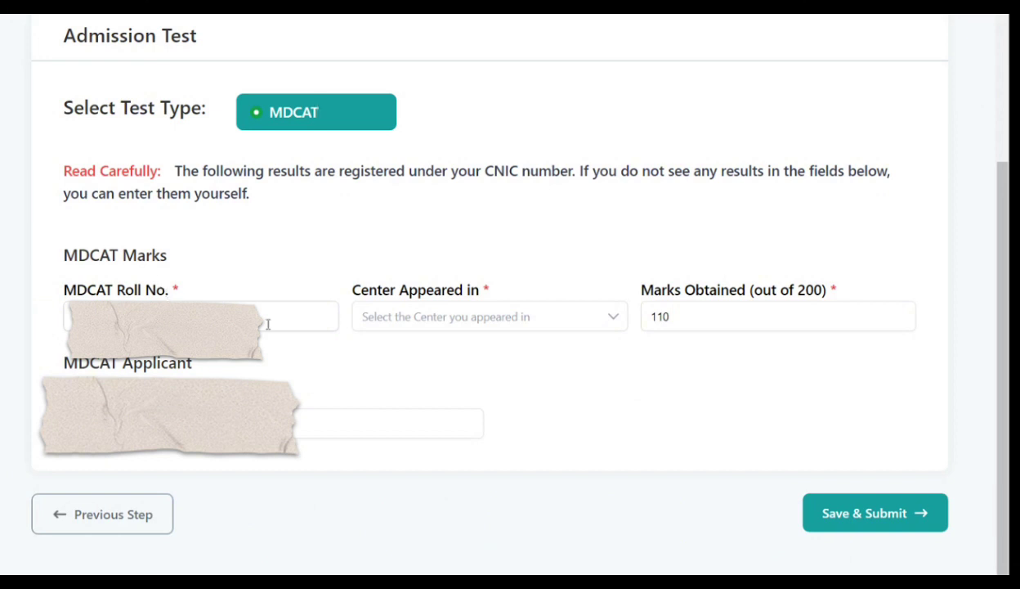
click(470, 317)
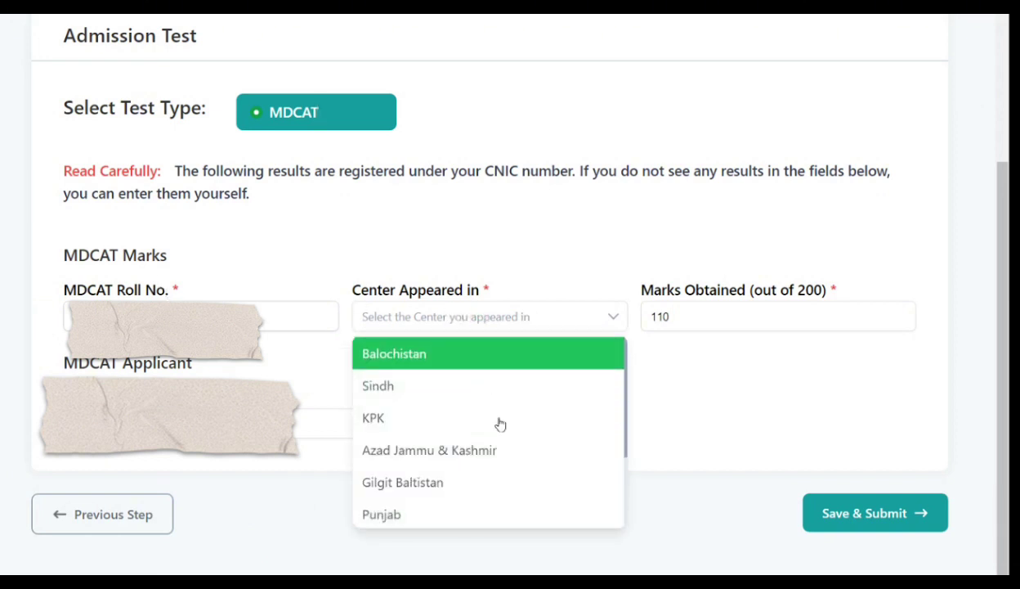
click(738, 316)
double_click(732, 316)
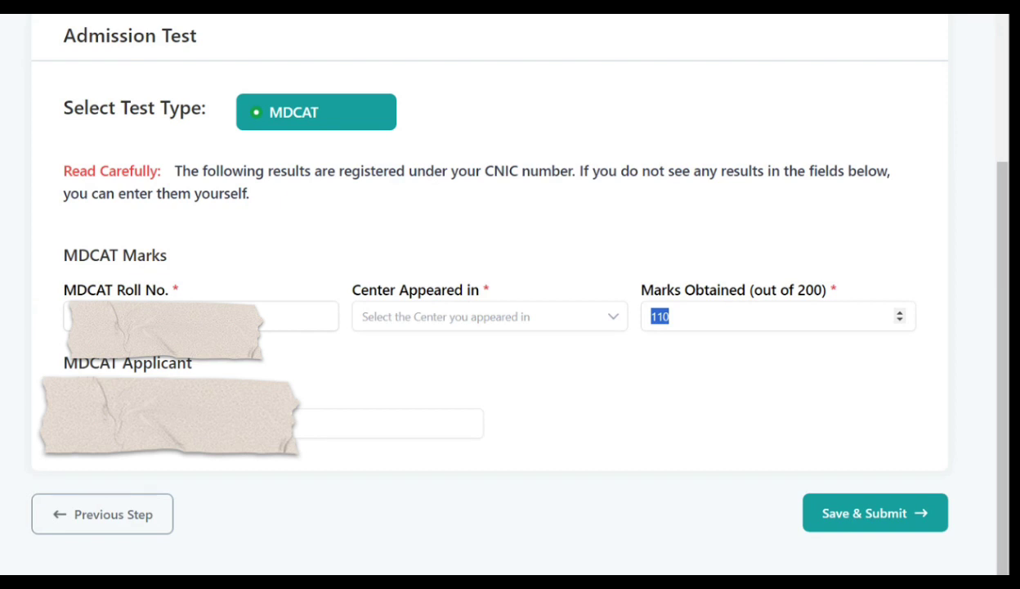
click(286, 425)
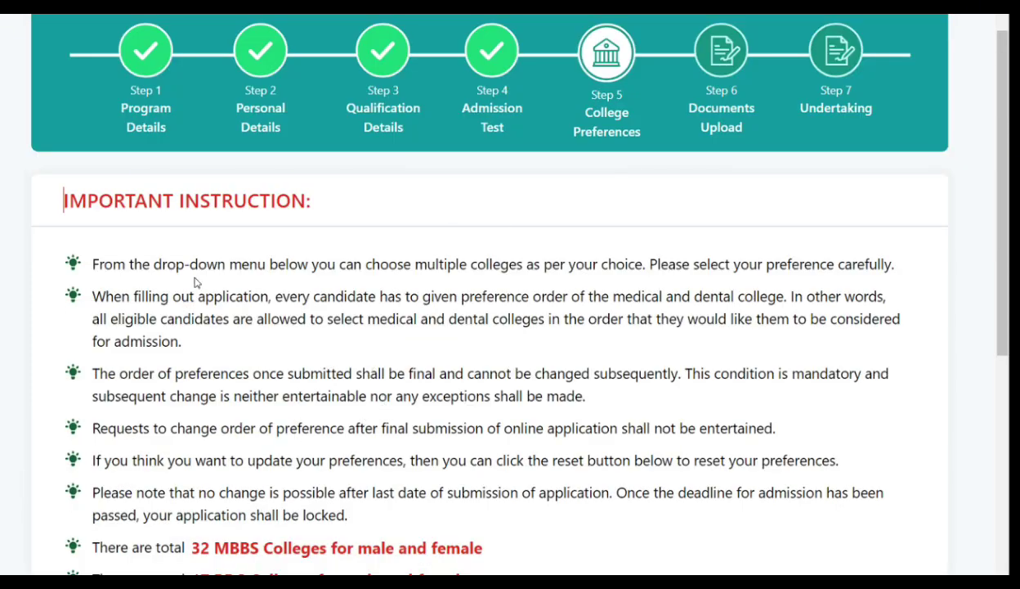
- Read the important instructions for College Preferences and confirm that they have been read carefully
scroll(155, 276, down, 1)
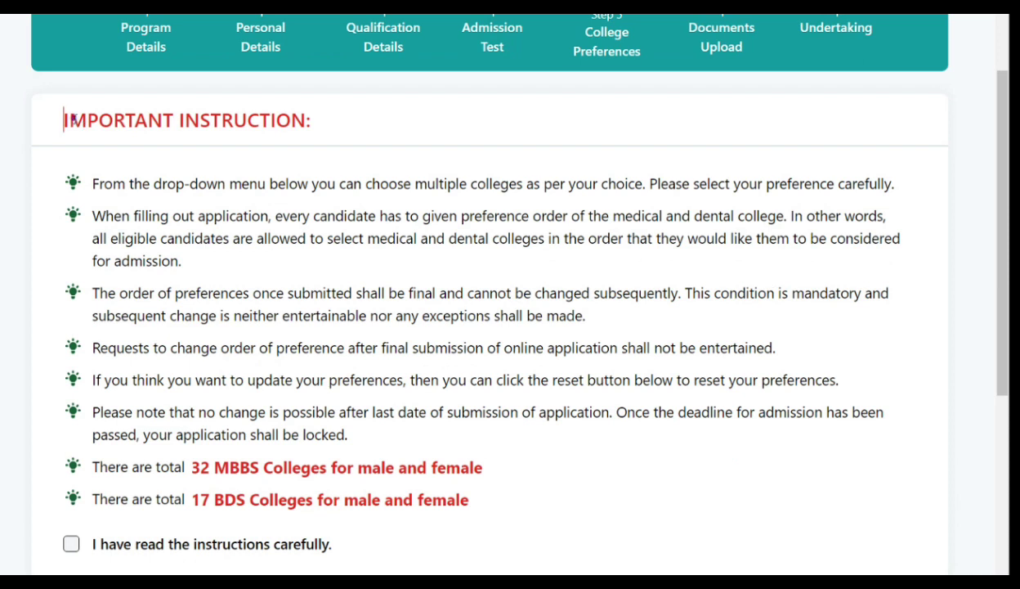
drag(73, 120, 323, 116)
drag(94, 184, 895, 183)
drag(844, 237, 242, 291)
drag(136, 411, 397, 412)
drag(94, 466, 325, 462)
drag(491, 466, 304, 463)
drag(480, 495, 188, 497)
click(72, 543)
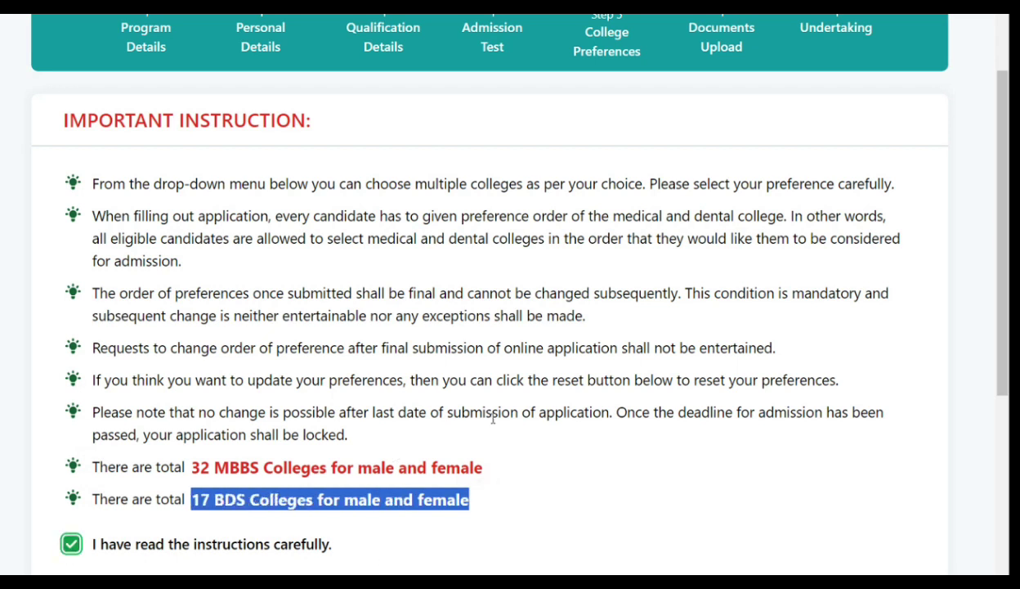
- Add all 32 MBBS colleges to the preference list, starting with Azra Naheed Medical College, Lahore
scroll(493, 419, down, 5)
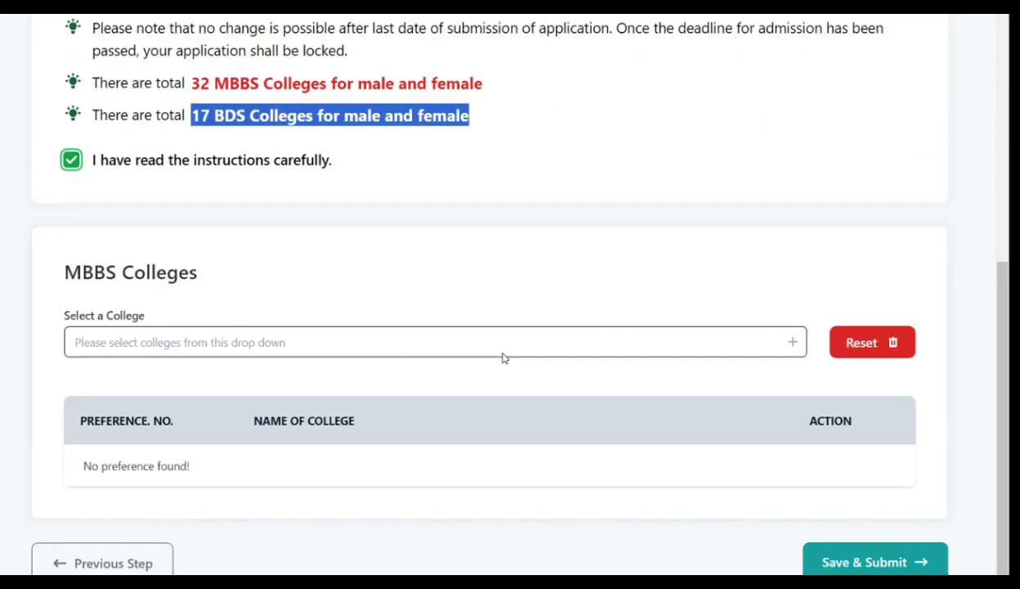
scroll(503, 357, down, 2)
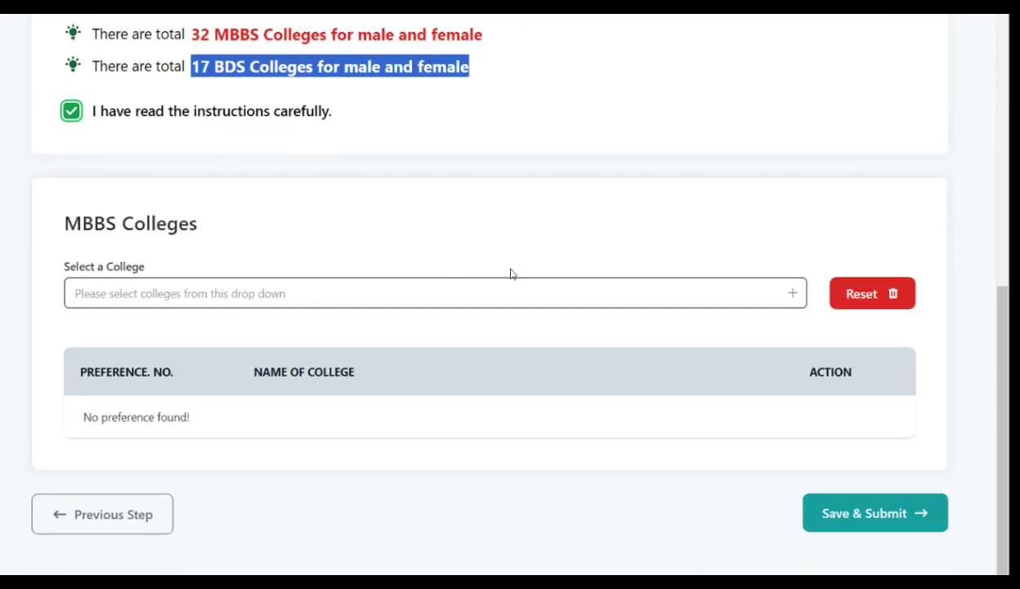
click(151, 292)
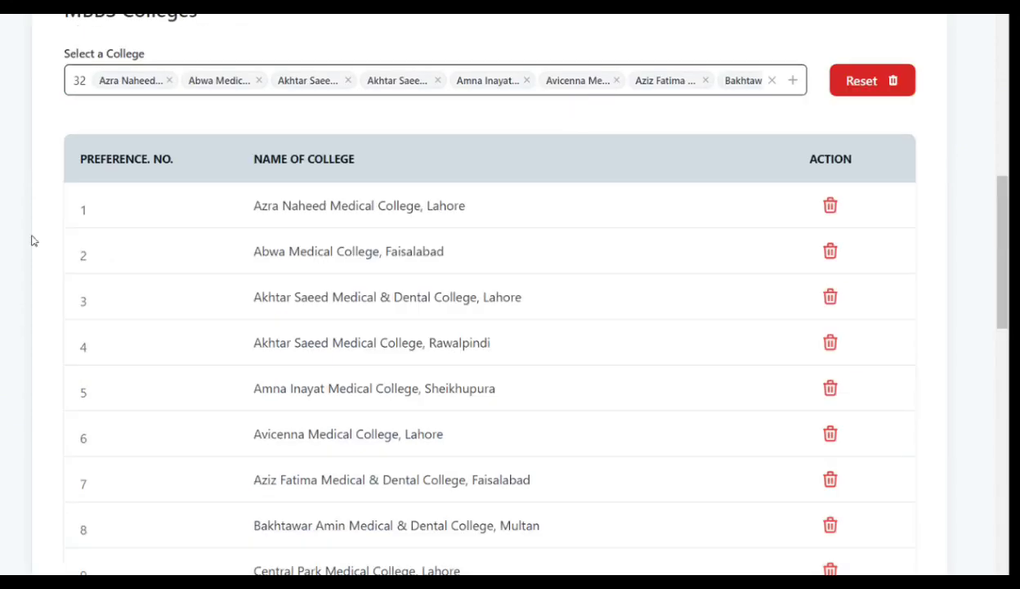
- Review the order of the selected MBBS colleges and the delete option for each preference
scroll(98, 237, down, 2)
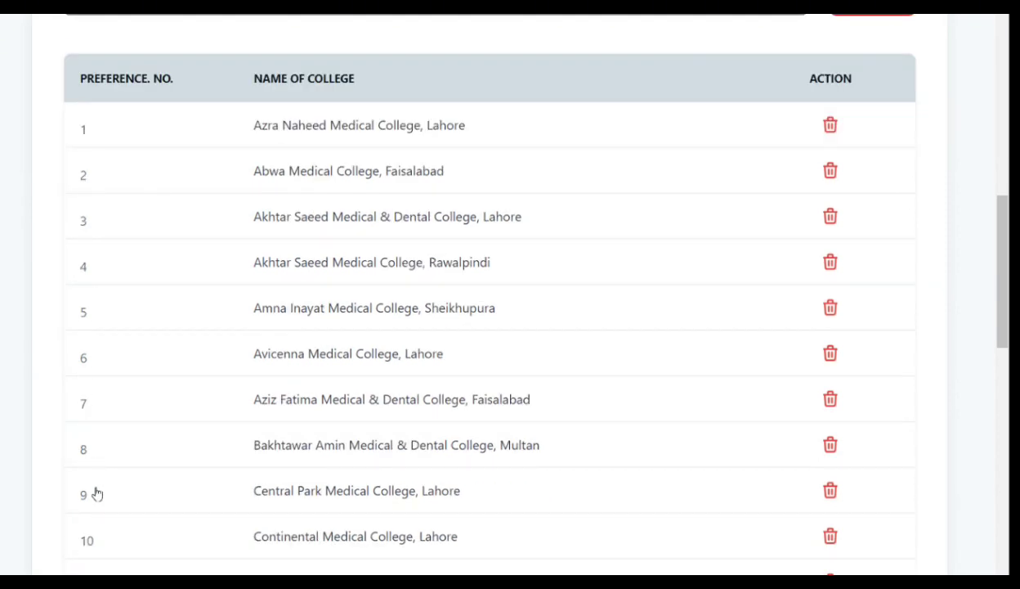
scroll(428, 330, down, 4)
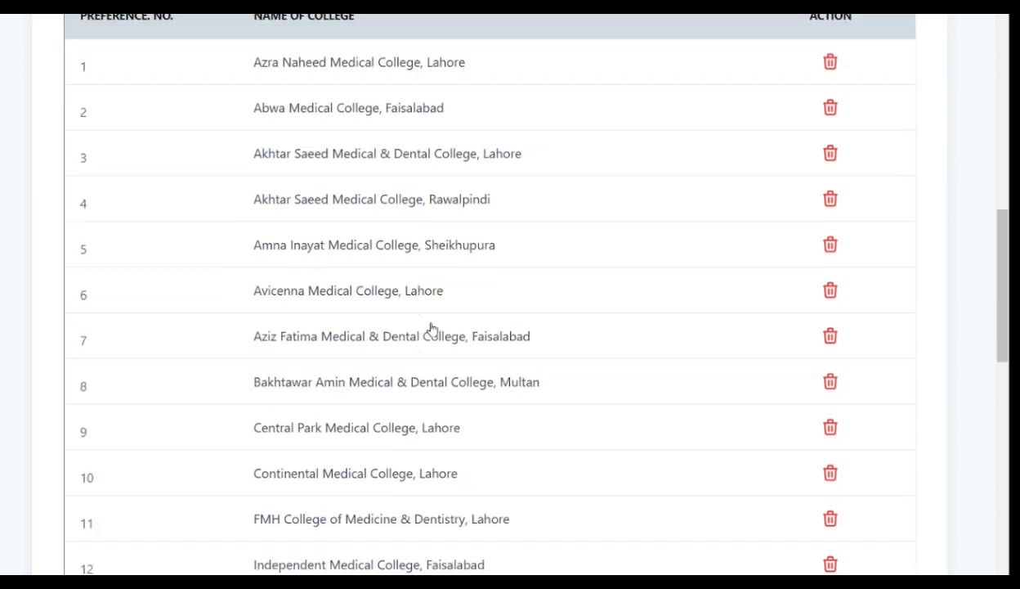
scroll(431, 329, down, 8)
scroll(464, 344, down, 8)
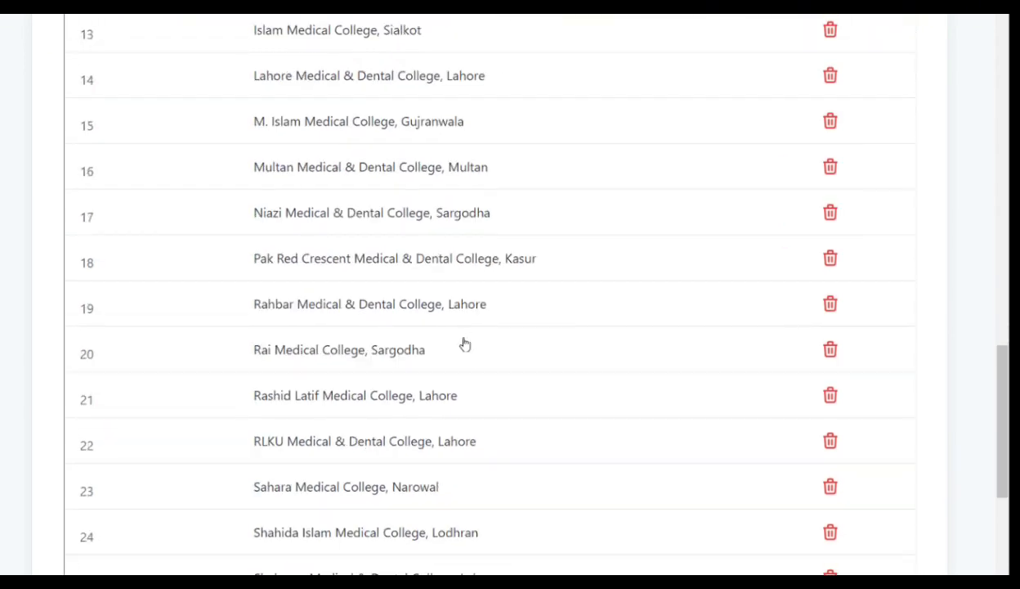
scroll(470, 358, down, 4)
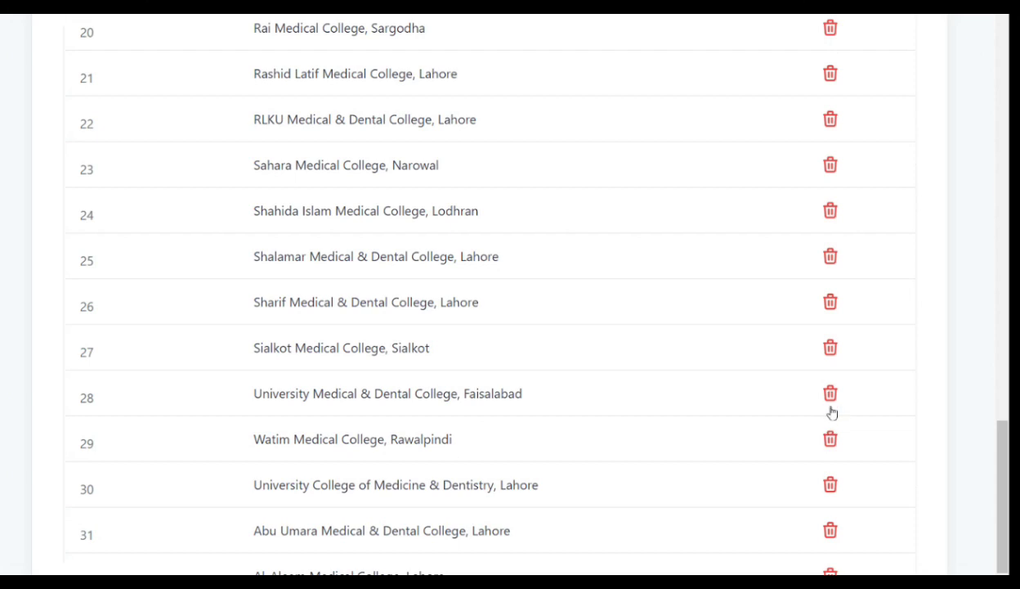
scroll(831, 409, down, 4)
scroll(752, 420, up, 10)
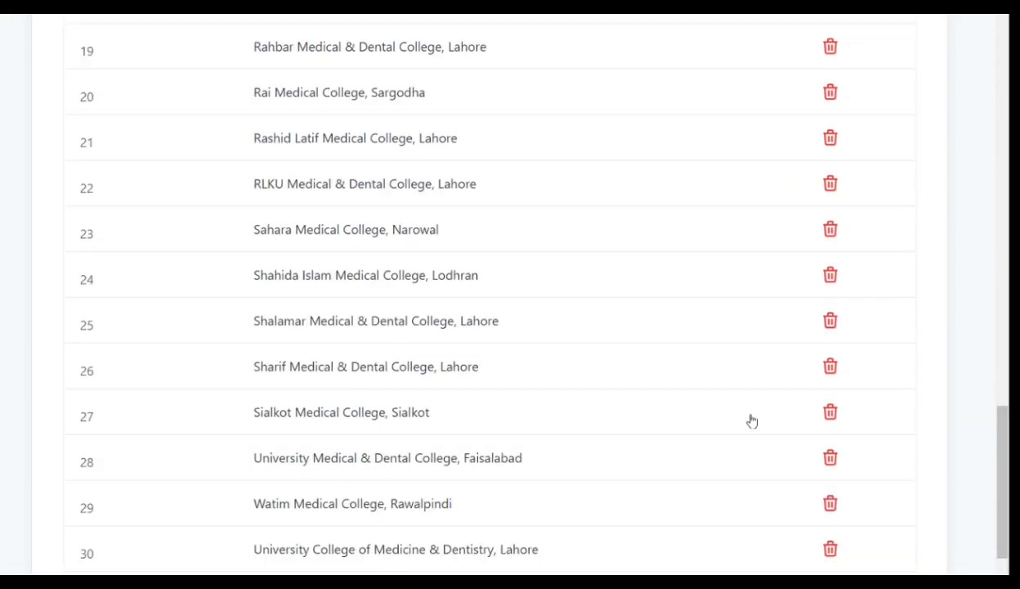
- Save and submit the MBBS college preferences to proceed to the Documents Upload stage
scroll(778, 336, down, 10)
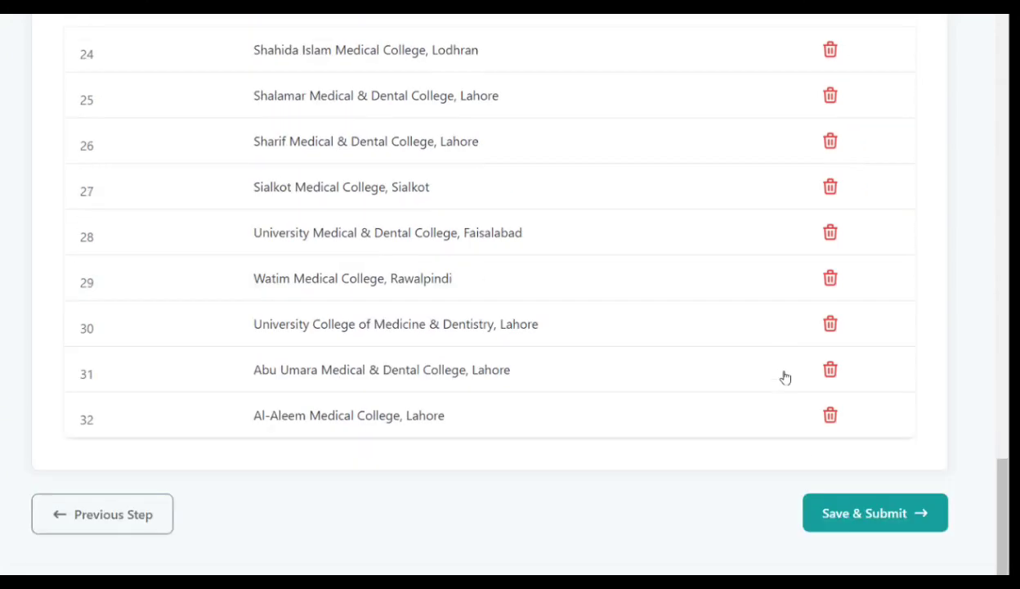
click(879, 513)
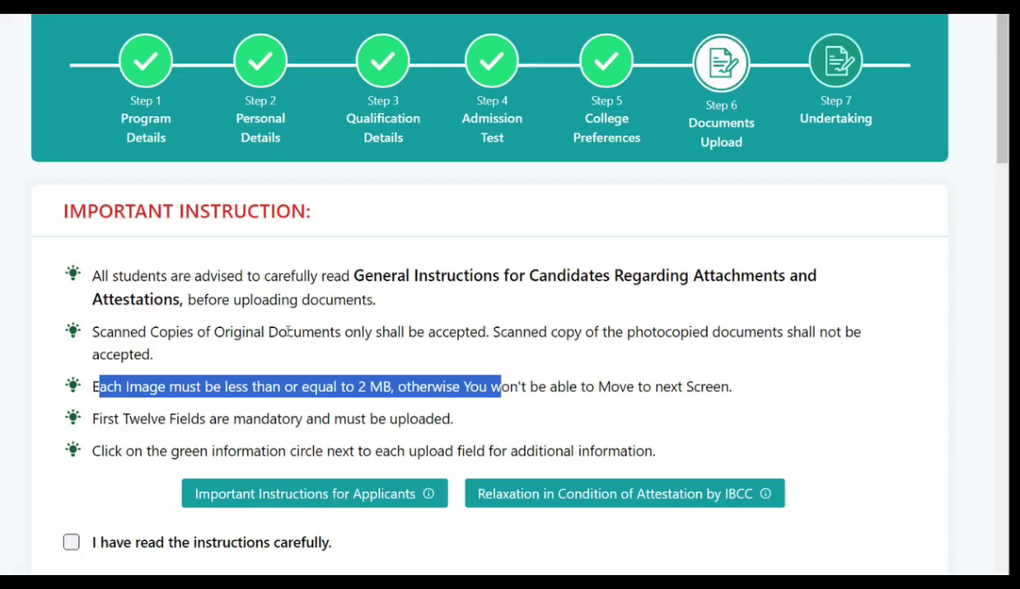
- Read the Documents Upload instructions on scanned originals, image size and mandatory fields, and confirm that they have been read carefully
click(419, 250)
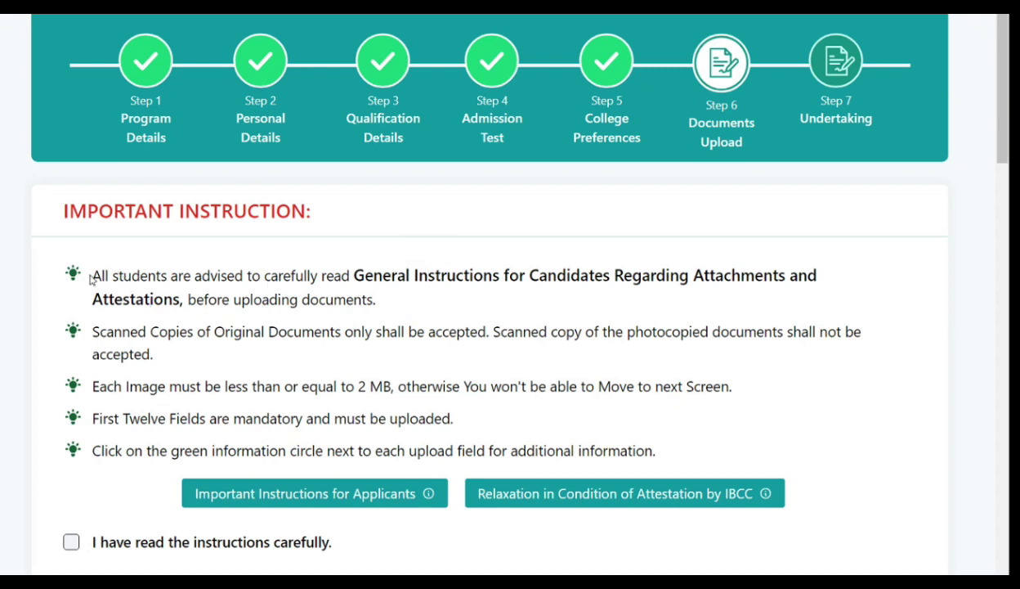
drag(97, 276, 581, 276)
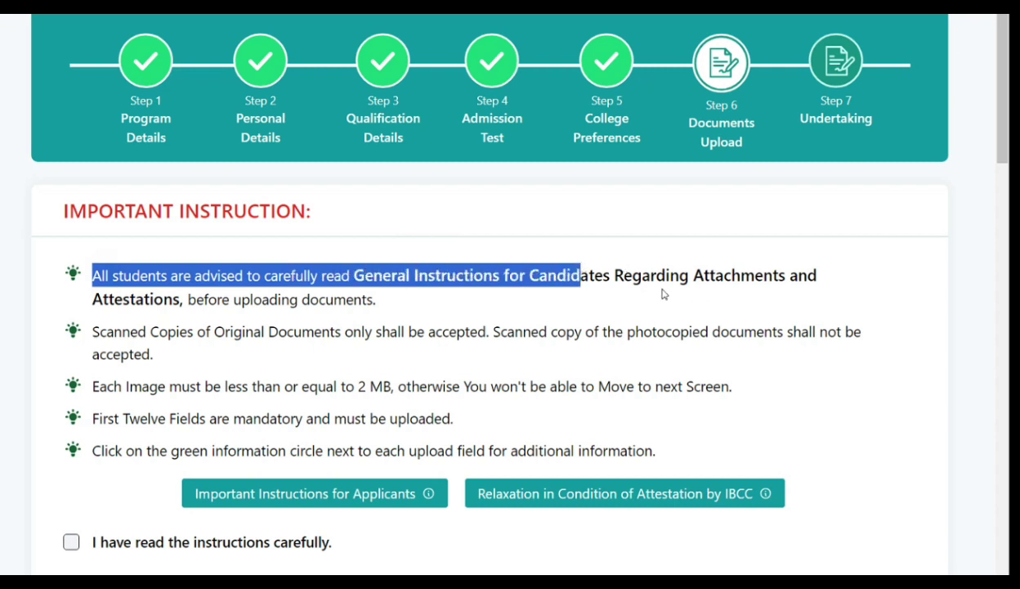
drag(113, 331, 93, 332)
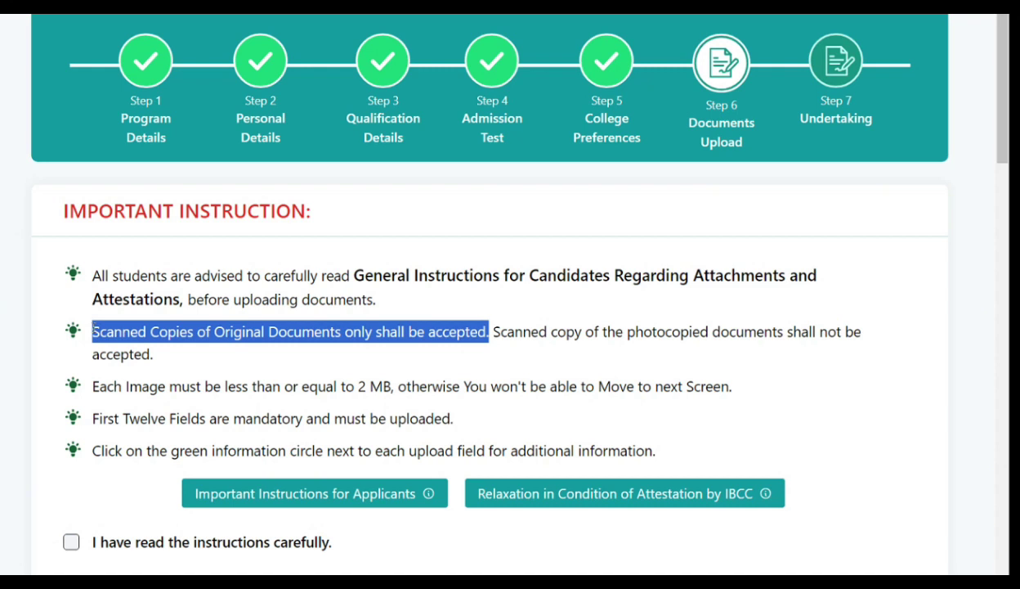
drag(159, 360, 515, 333)
drag(98, 386, 308, 386)
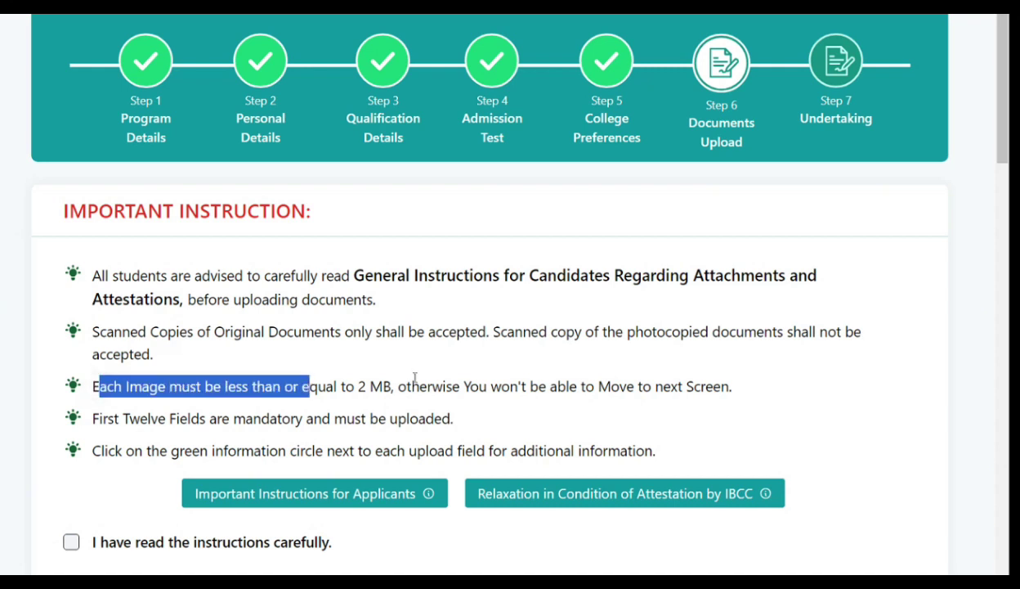
drag(414, 378, 422, 381)
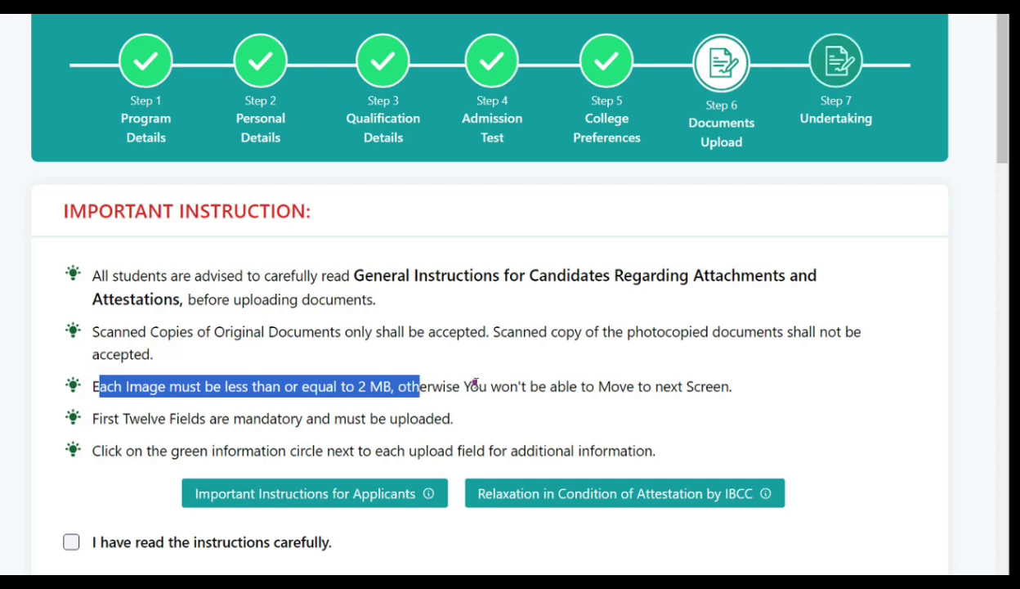
drag(478, 384, 586, 386)
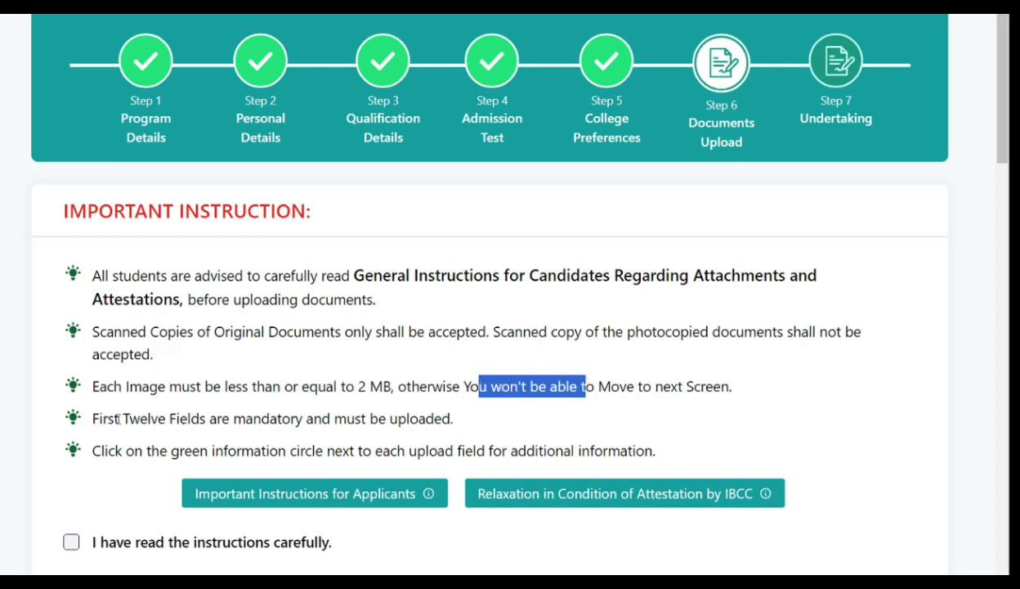
drag(92, 417, 456, 418)
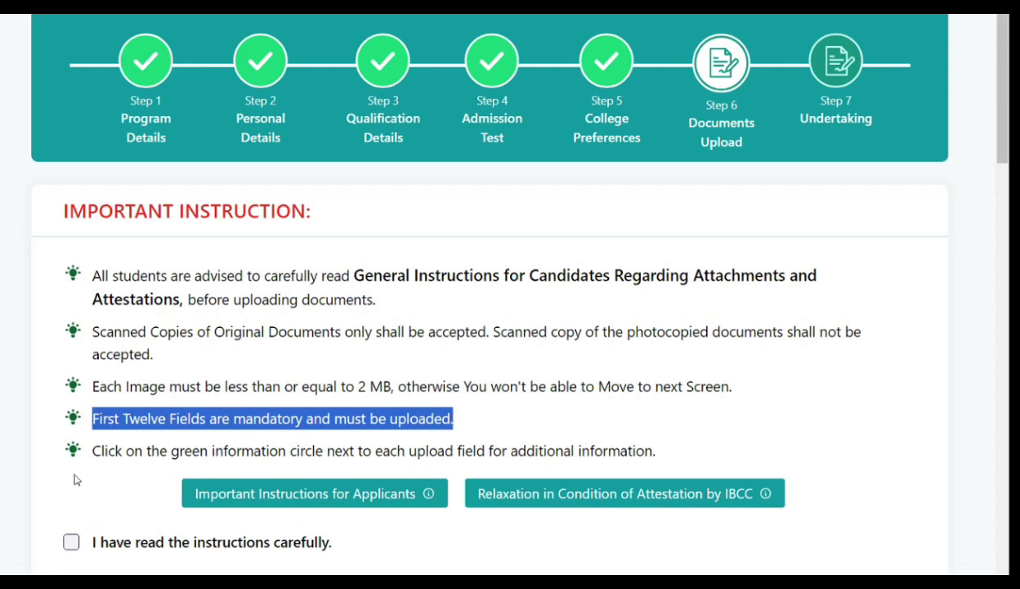
scroll(76, 466, down, 2)
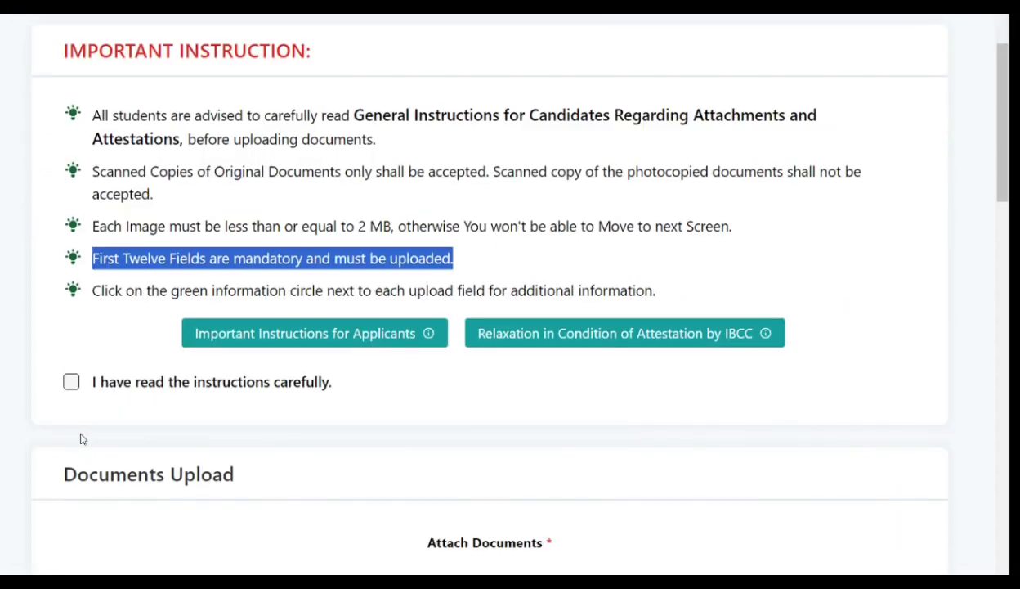
click(71, 381)
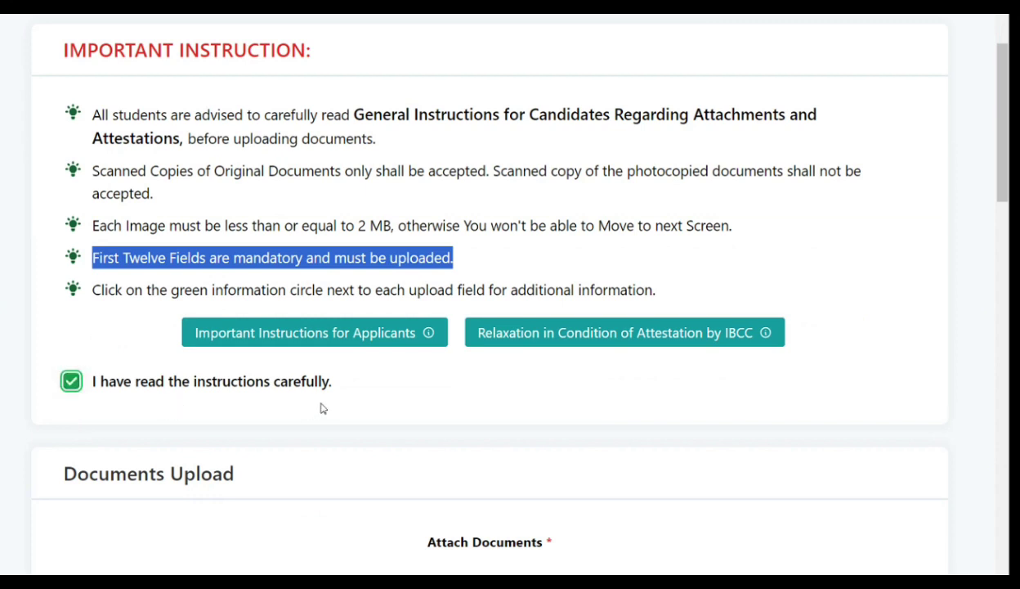
- Review the mandatory upload fields for the domicile certificate and for both sides of the SSC and HSSC certificates
scroll(209, 386, down, 1)
scroll(148, 209, down, 2)
scroll(258, 360, down, 3)
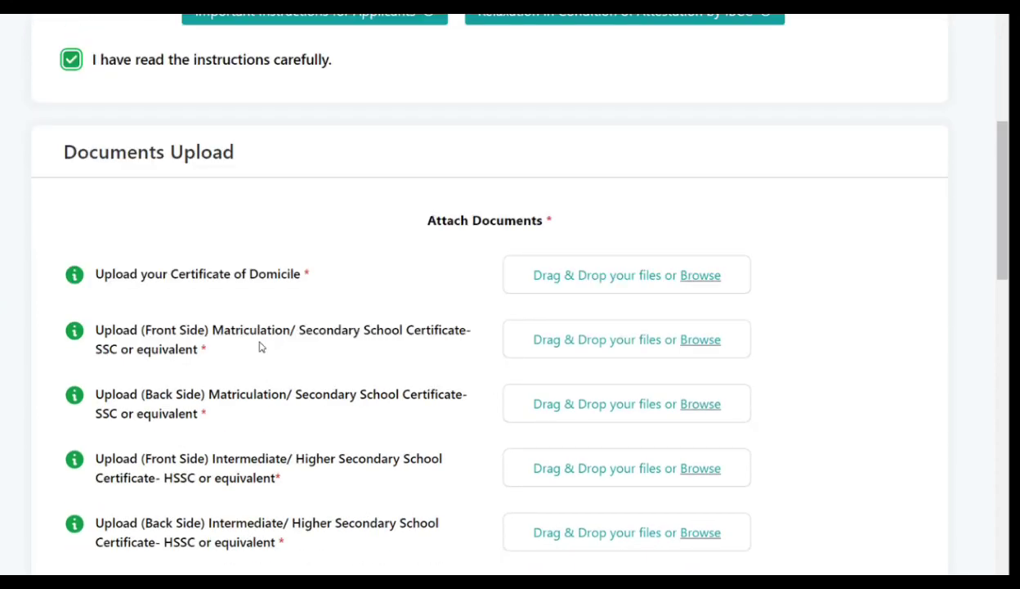
drag(311, 276, 103, 274)
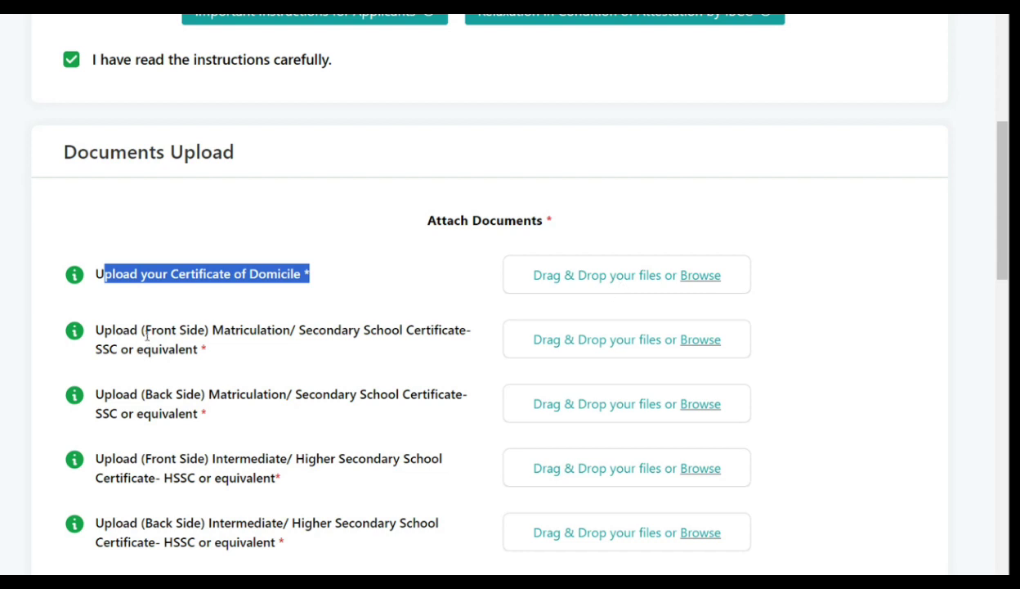
drag(145, 329, 313, 329)
drag(422, 329, 237, 350)
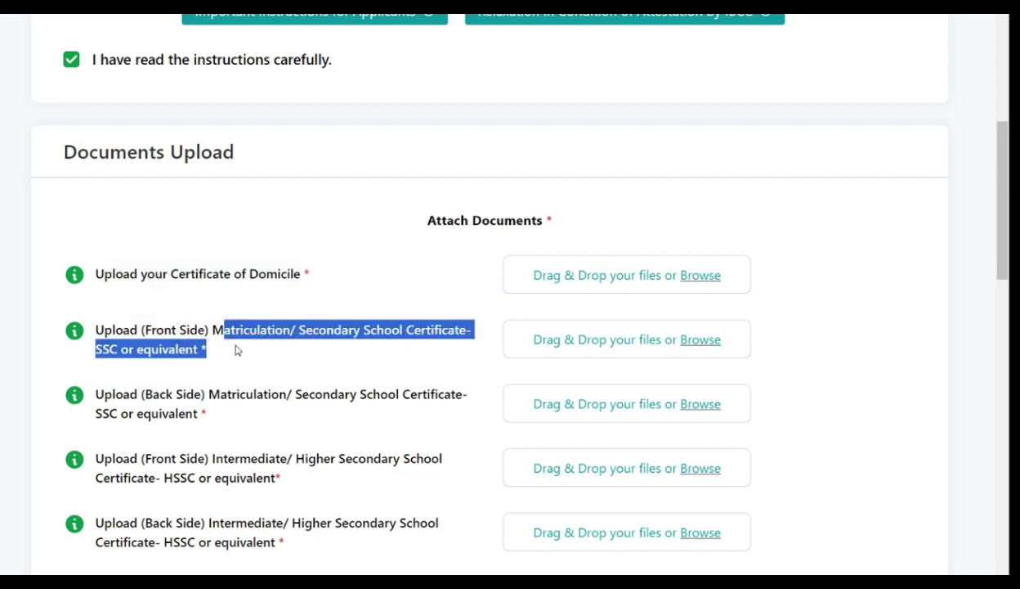
drag(115, 394, 299, 421)
scroll(122, 299, down, 2)
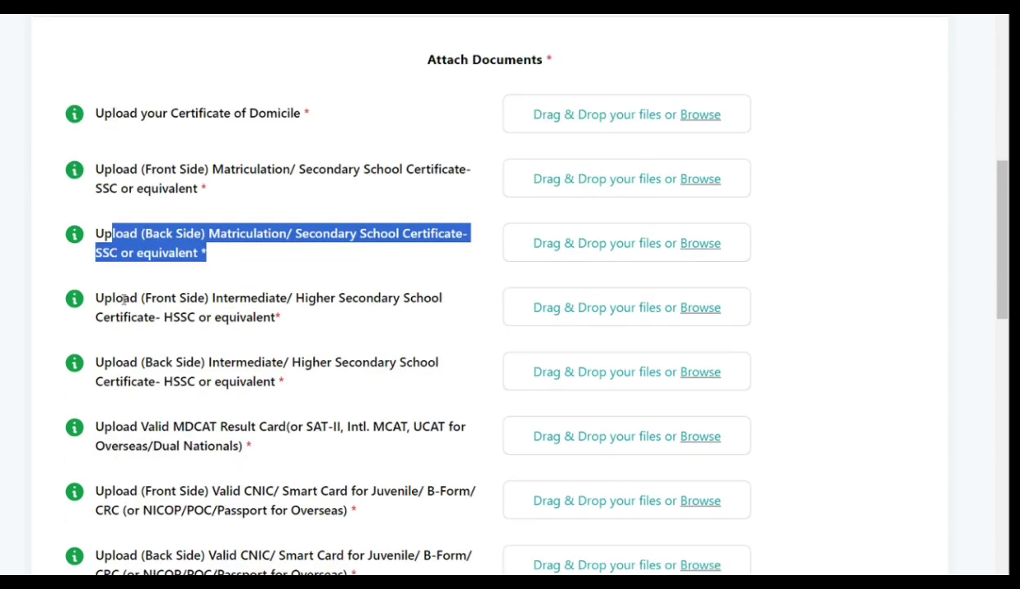
drag(114, 298, 283, 301)
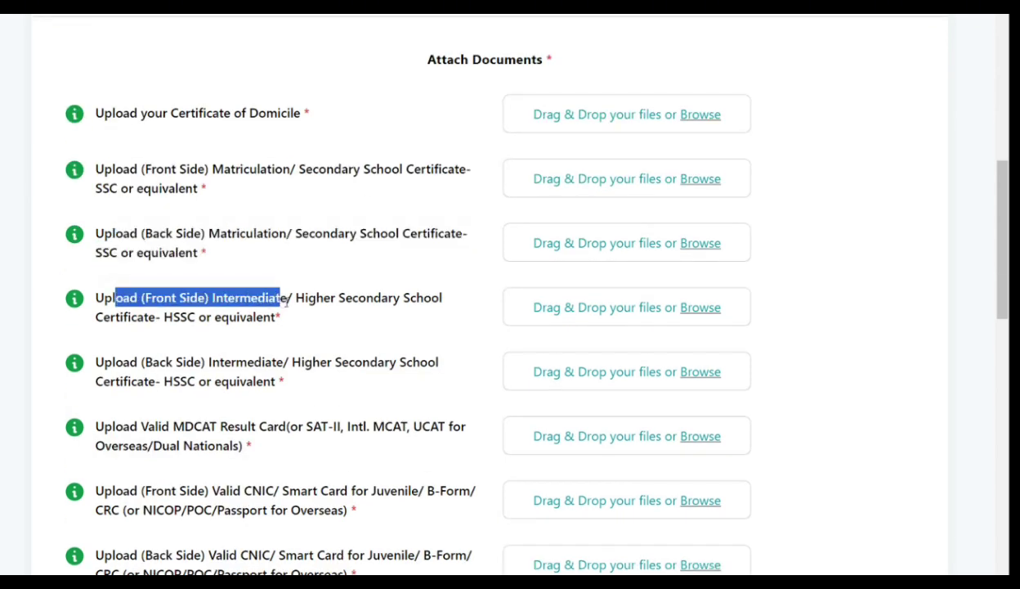
drag(103, 361, 292, 382)
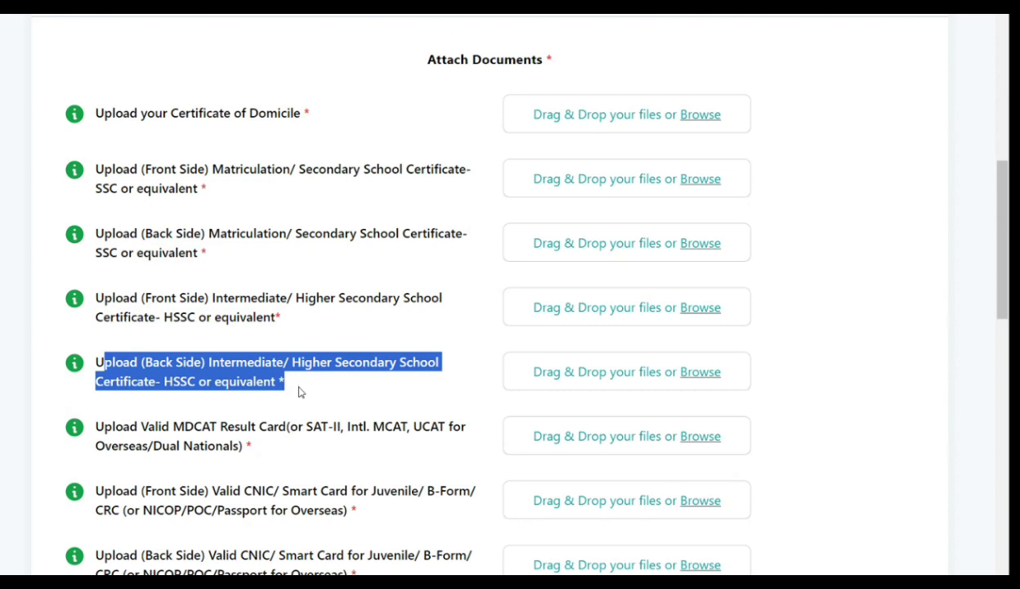
- Review the upload fields for the MDCAT result card and both sides of the applicant's CNIC, Smart Card or B-Form
scroll(299, 393, down, 1)
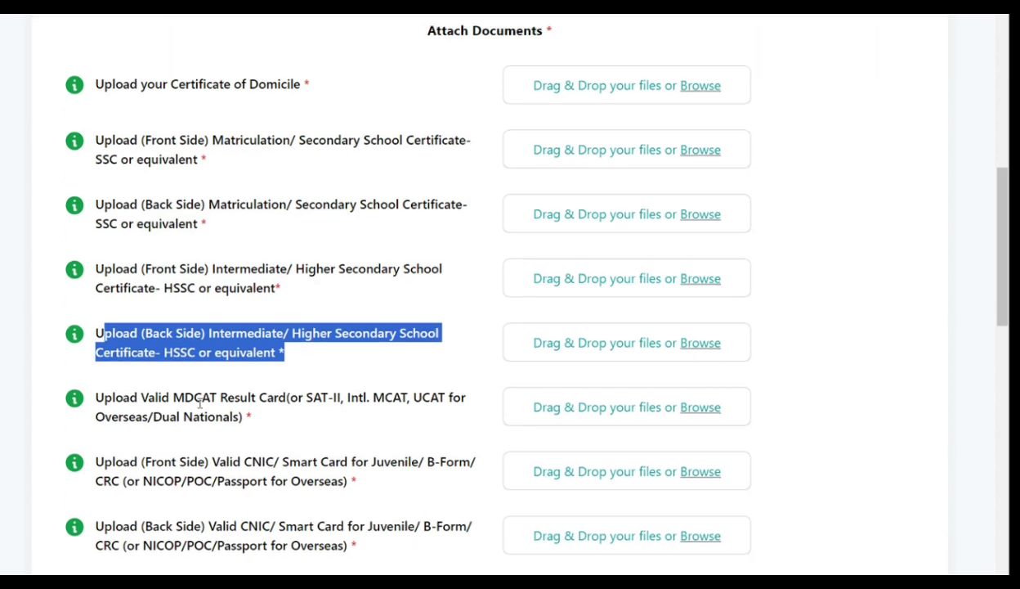
drag(104, 346, 248, 362)
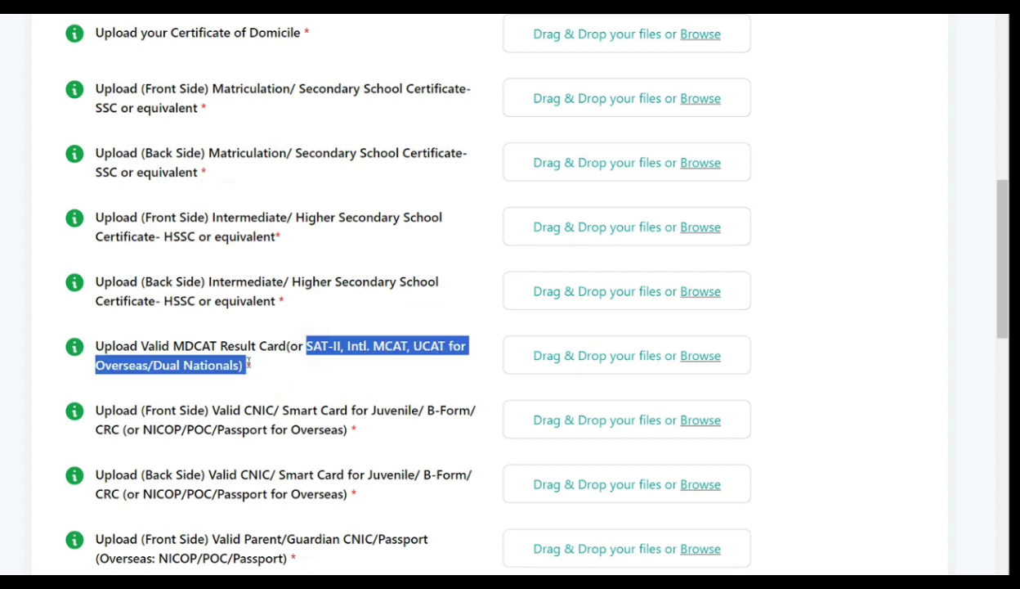
scroll(248, 362, down, 1)
drag(113, 330, 206, 353)
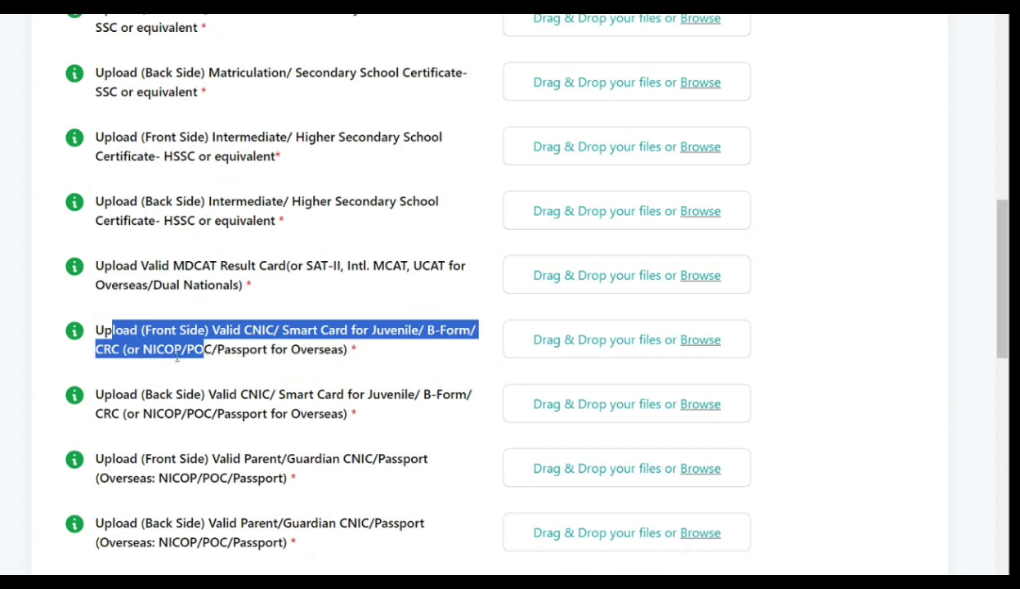
click(356, 349)
drag(356, 349, 97, 330)
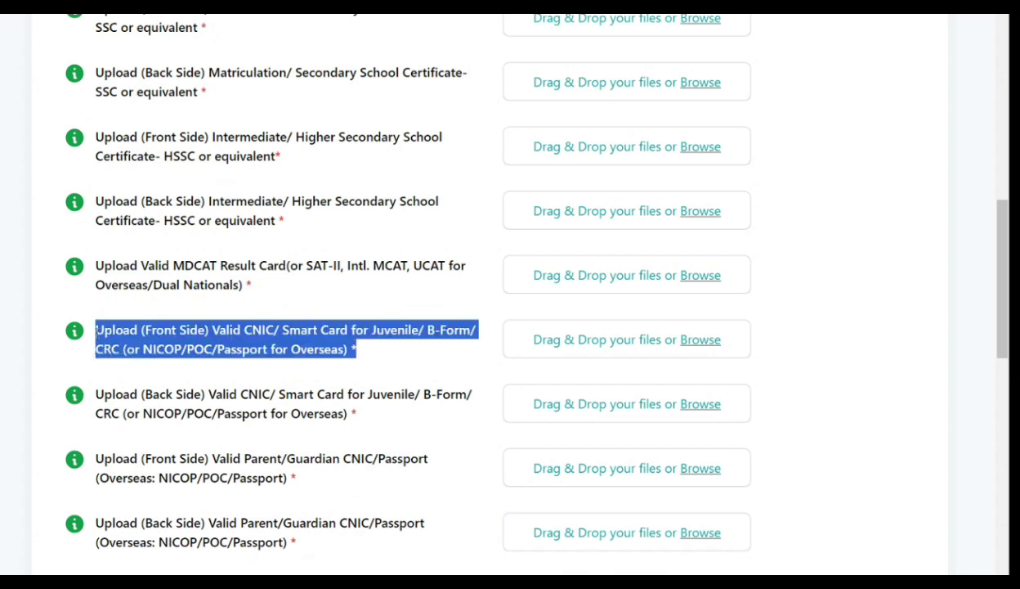
drag(112, 394, 358, 412)
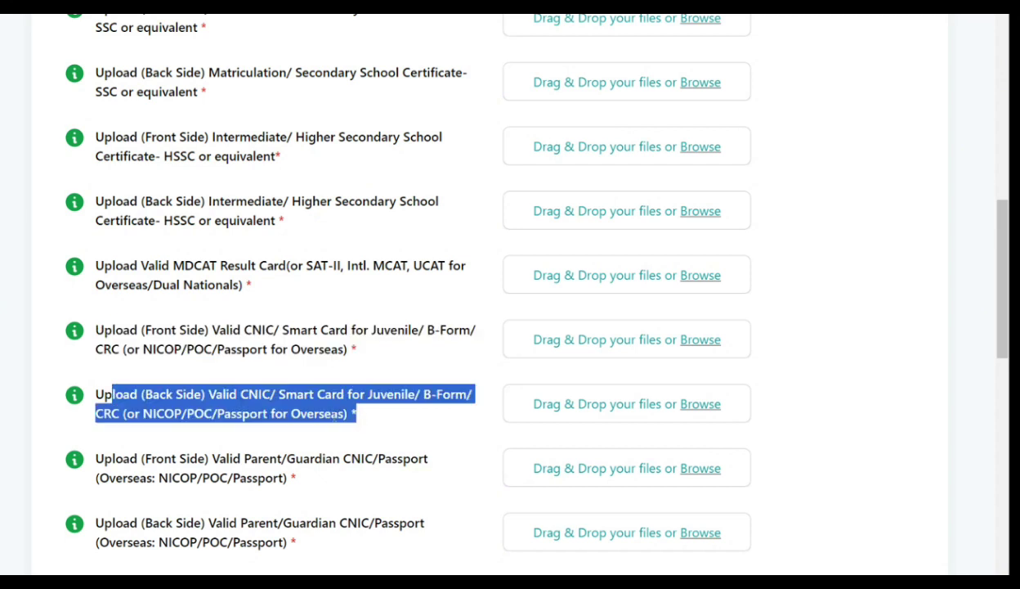
- Review the upload fields for the parent/guardian CNIC, the specimen signatures with left thumb impression, and the recent color photograph
scroll(219, 415, down, 1)
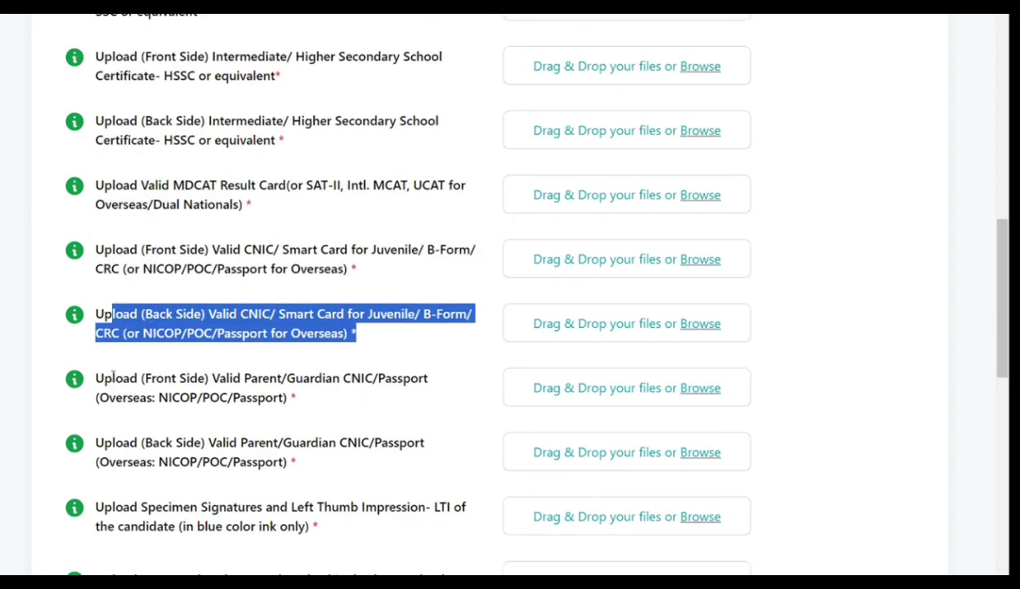
drag(114, 376, 387, 399)
drag(104, 442, 260, 442)
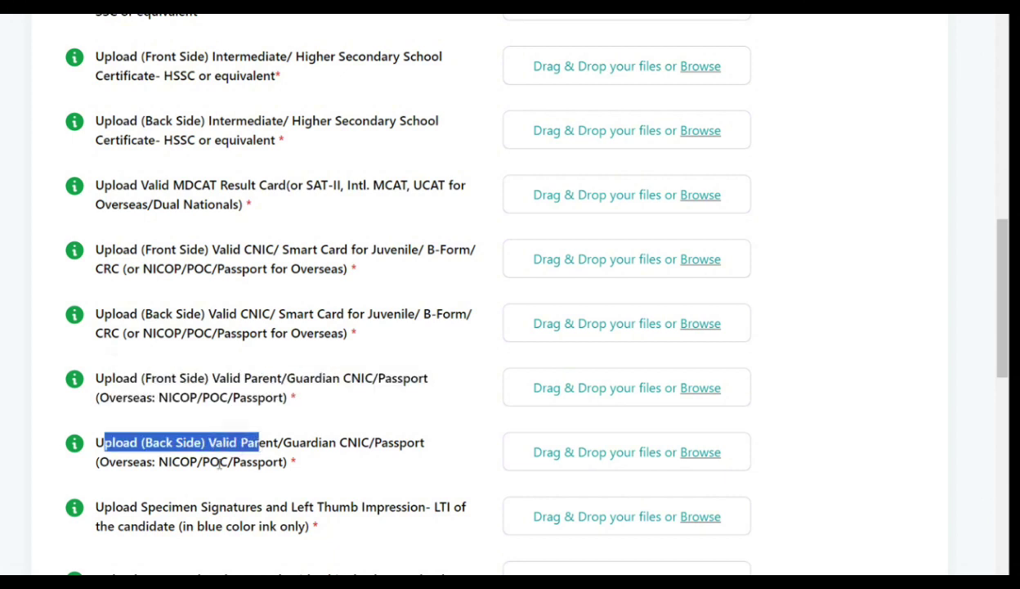
scroll(188, 476, down, 2)
drag(111, 347, 421, 350)
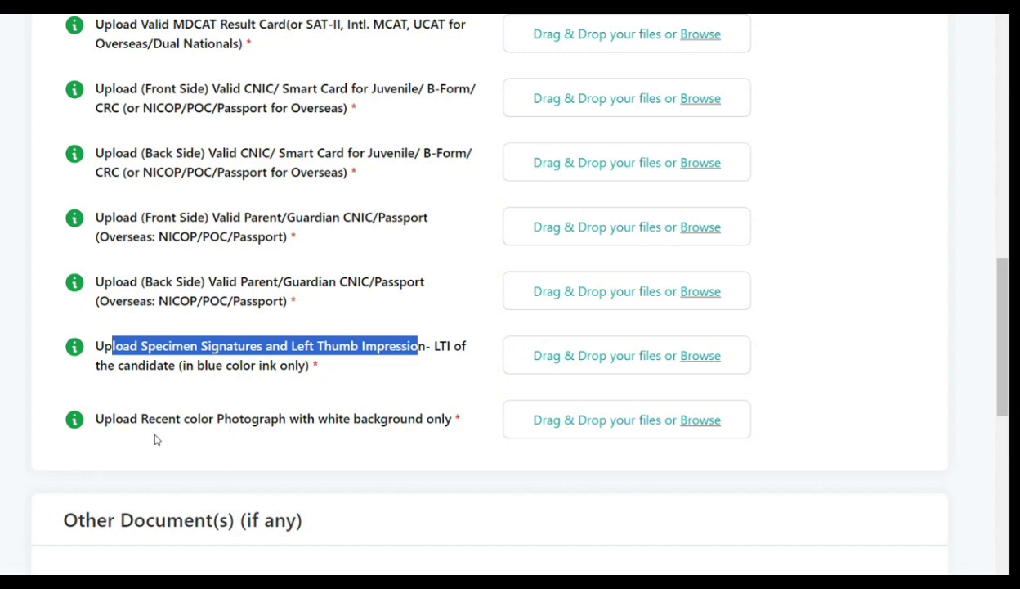
drag(103, 418, 455, 419)
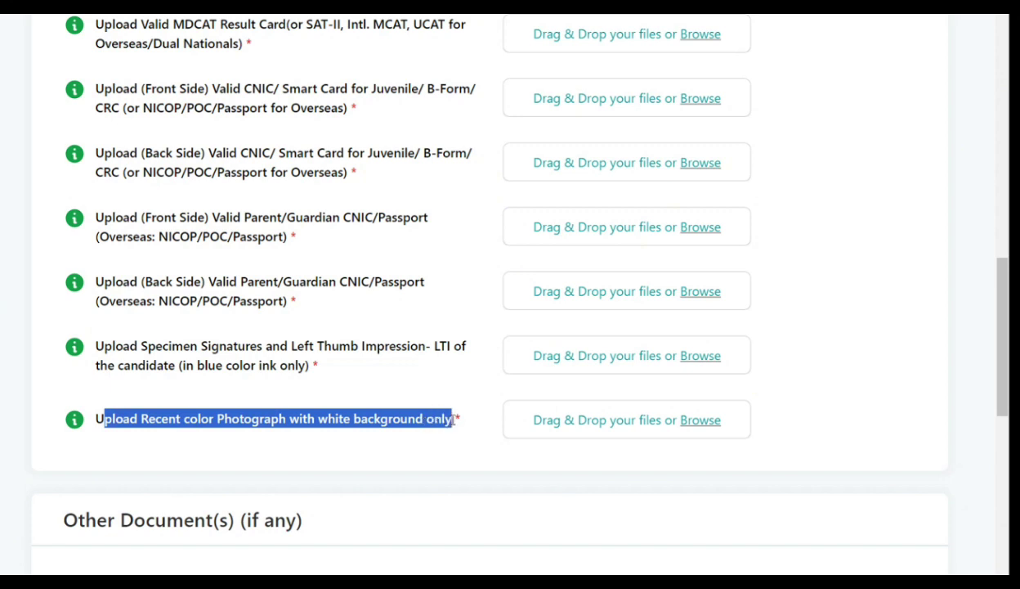
- Examine the optional Other Document(s) upload fields for translated documents, from the first page to the tenth
scroll(481, 435, down, 5)
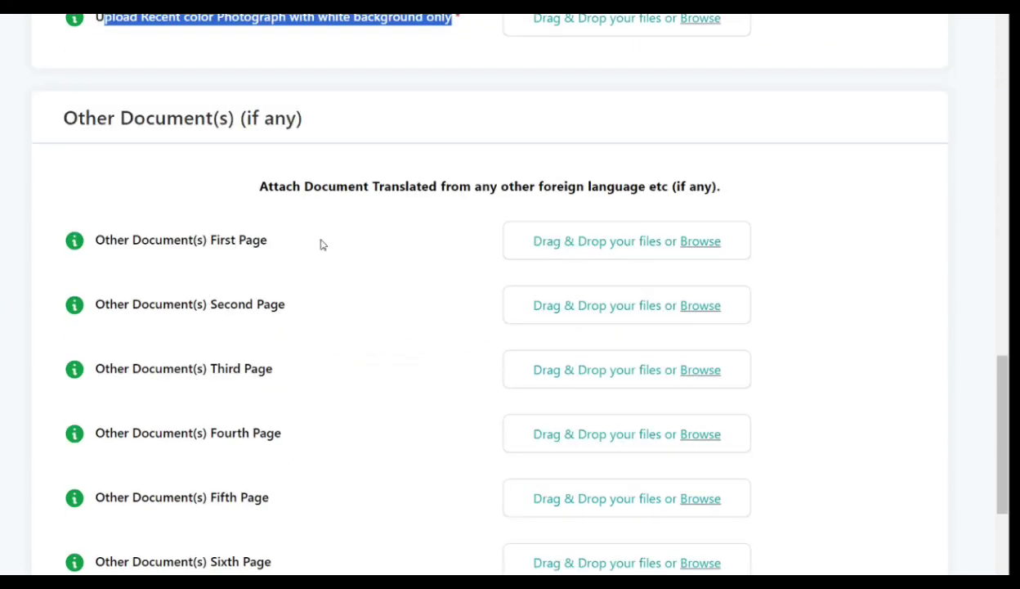
drag(111, 238, 273, 240)
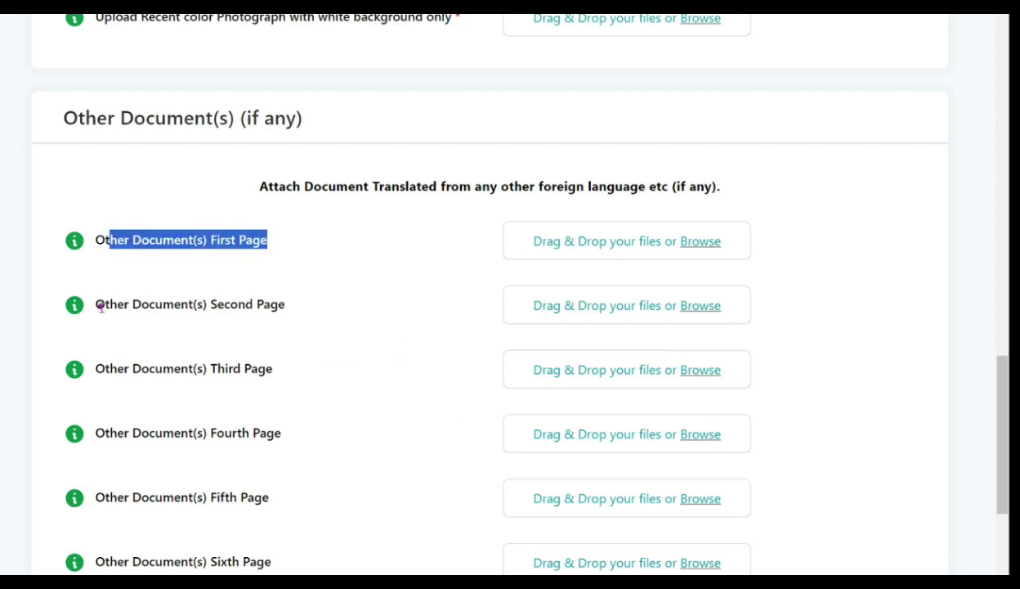
drag(105, 304, 293, 307)
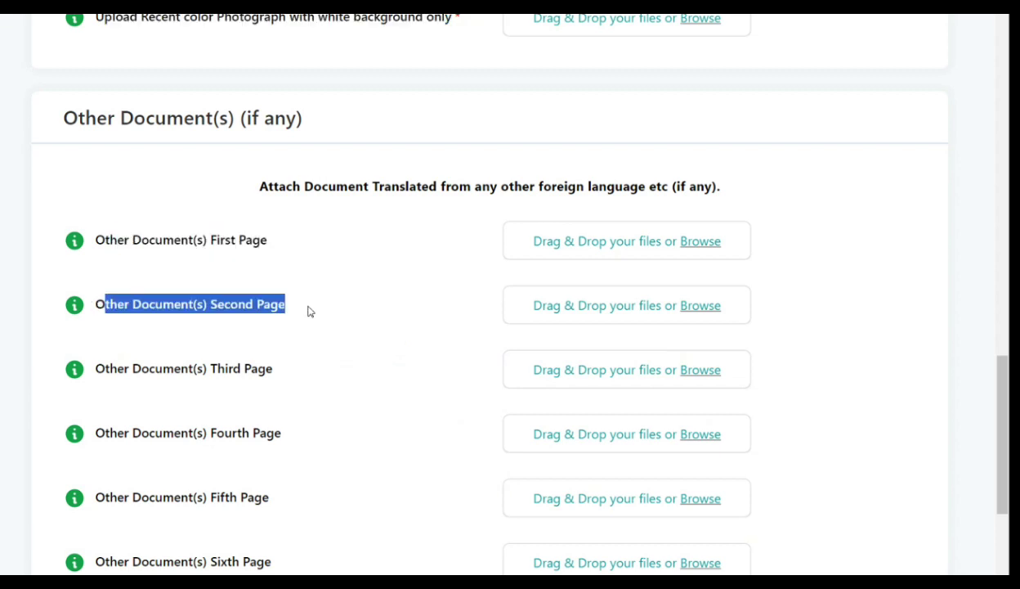
scroll(288, 417, down, 5)
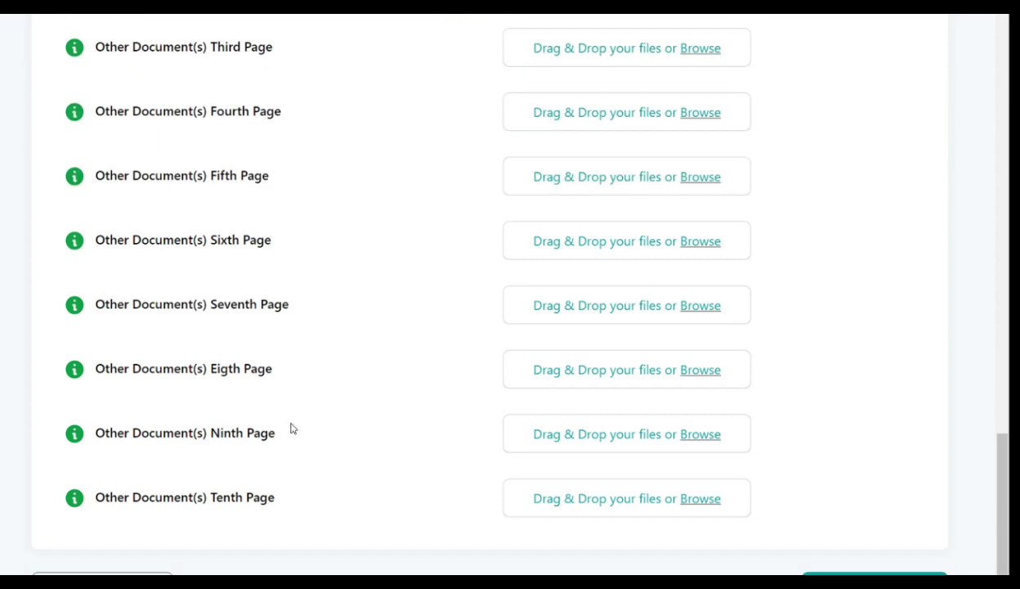
- Go over the whole Documents Upload form again, from the mandatory attachments to the submission option at its end
scroll(310, 430, up, 6)
scroll(309, 434, up, 5)
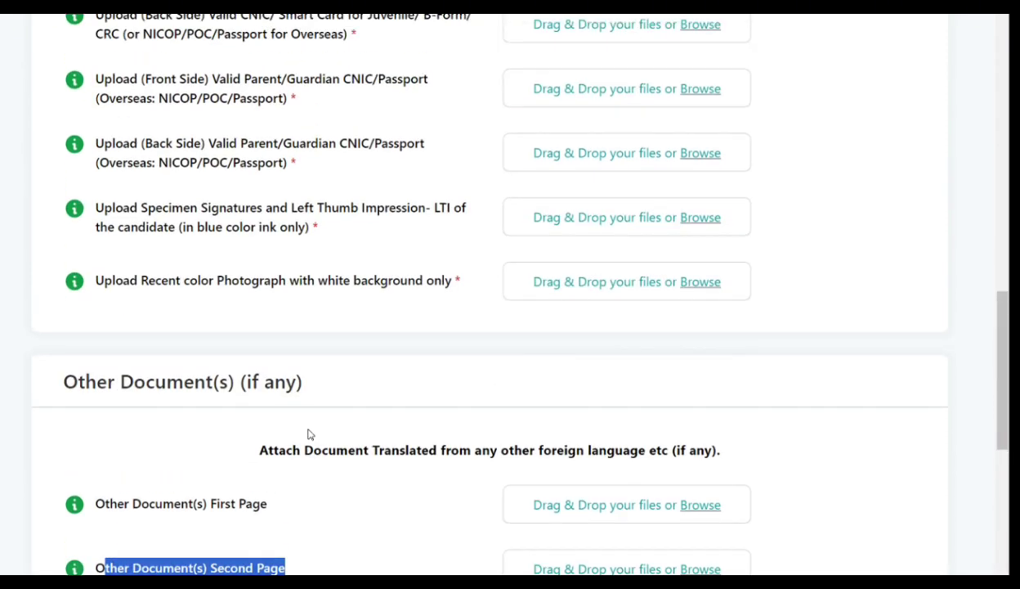
scroll(186, 490, up, 5)
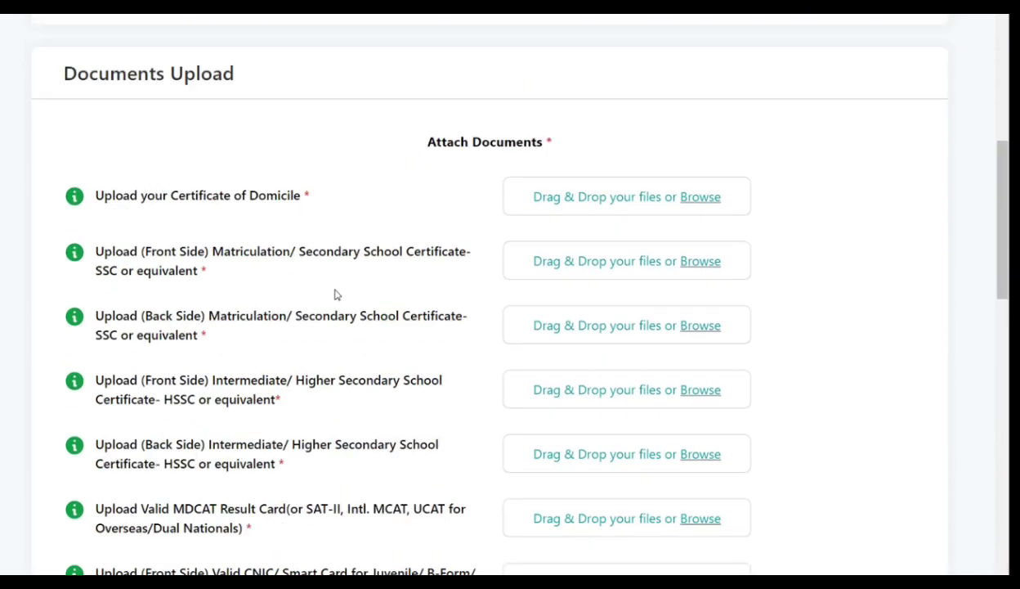
scroll(335, 292, down, 9)
scroll(353, 246, down, 7)
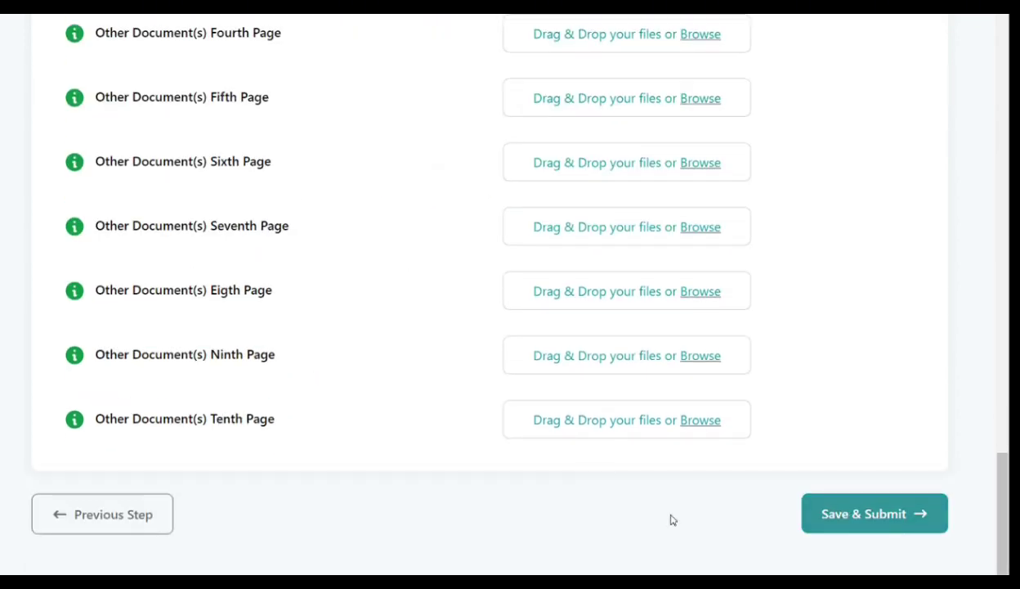
scroll(515, 418, up, 15)
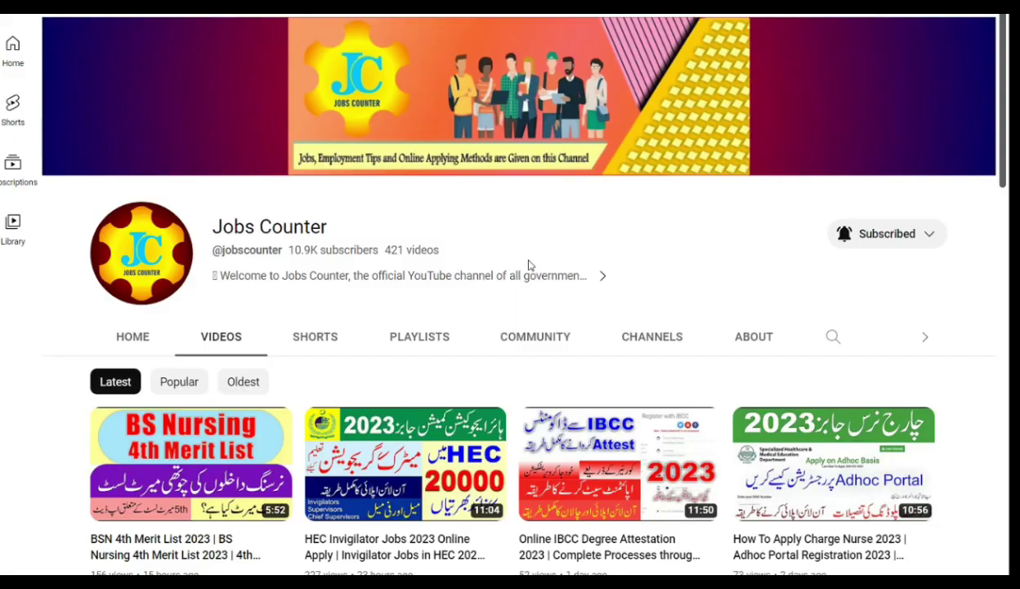
- Look through the latest videos on the Jobs Counter YouTube channel
scroll(529, 265, down, 3)
scroll(582, 384, up, 2)
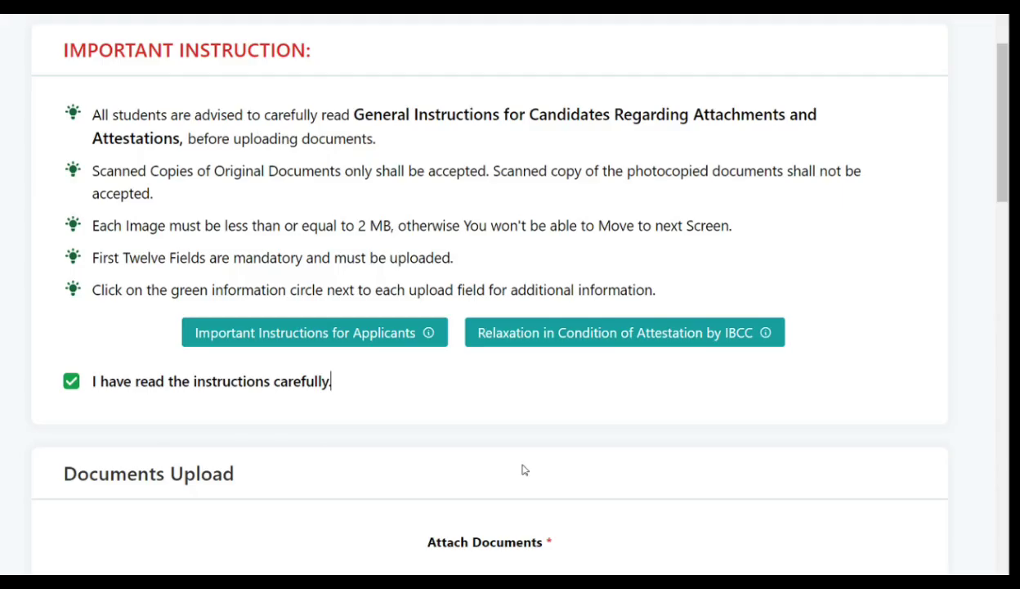
- Open the notice on Relaxation in Condition of Attestation by IBCC and read its English and Urdu pages
scroll(426, 343, down, 2)
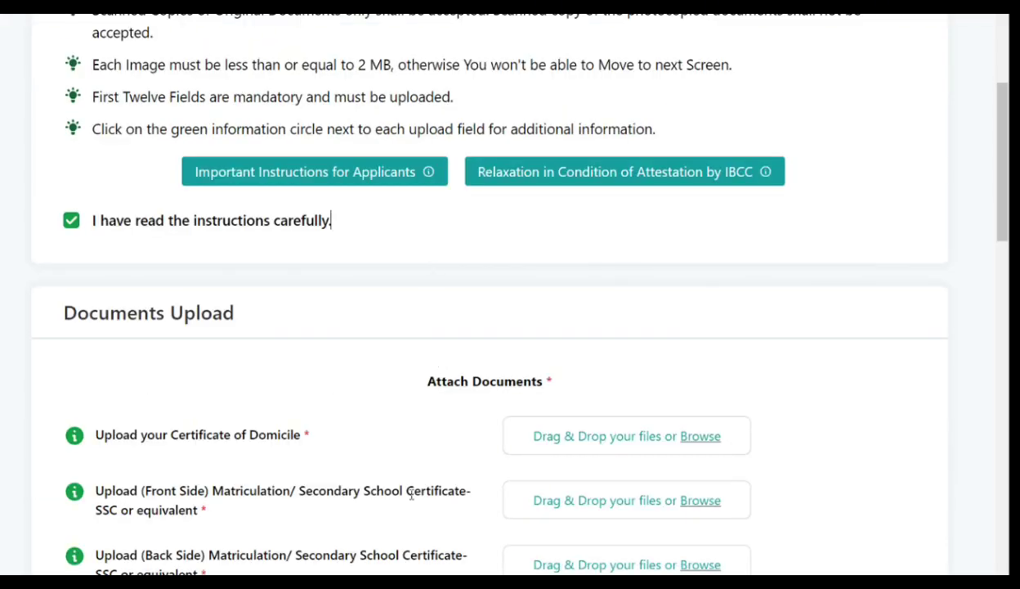
scroll(432, 353, up, 2)
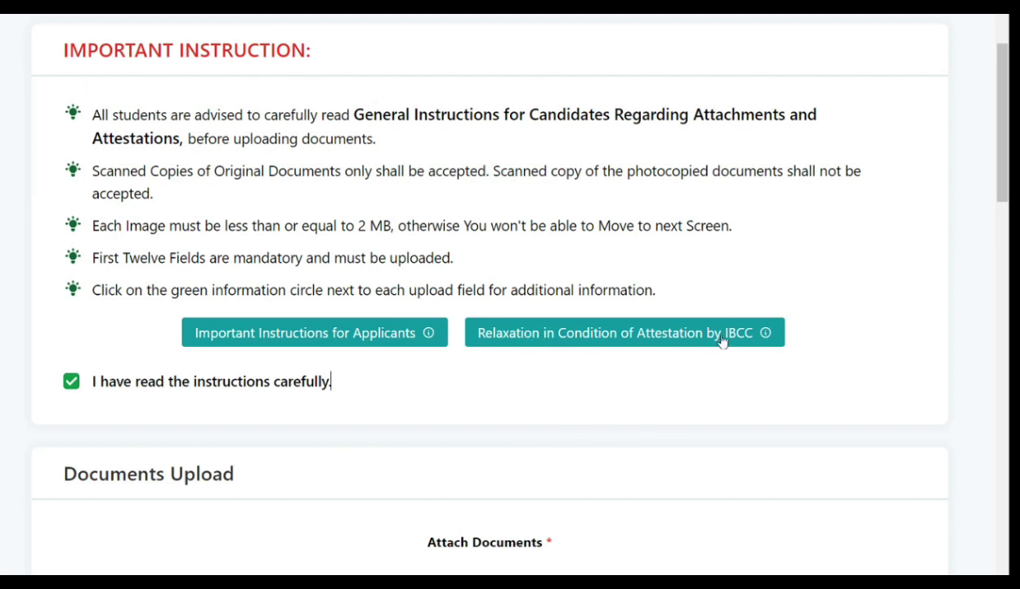
drag(809, 332, 472, 331)
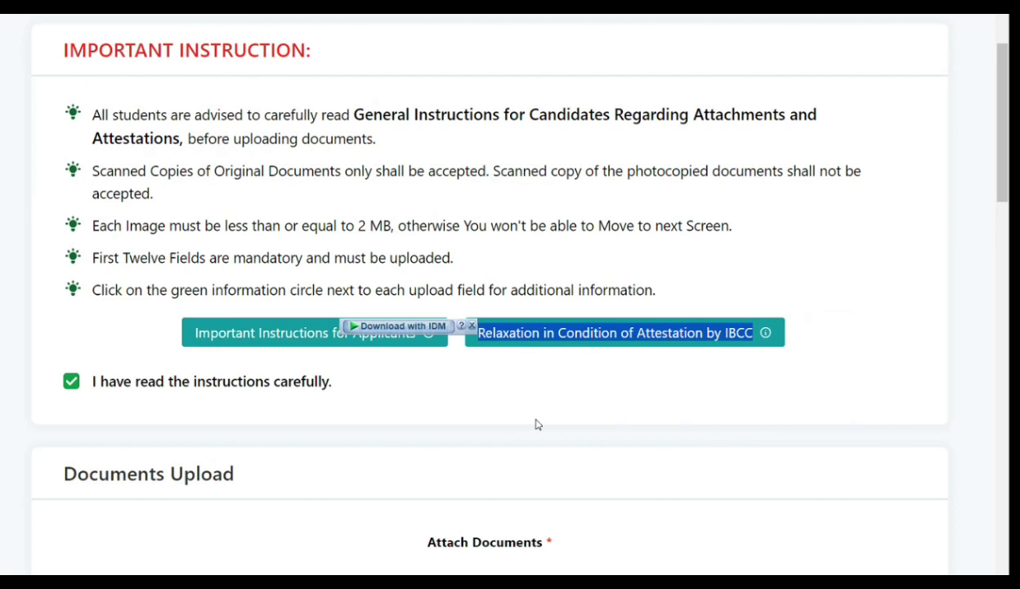
click(473, 331)
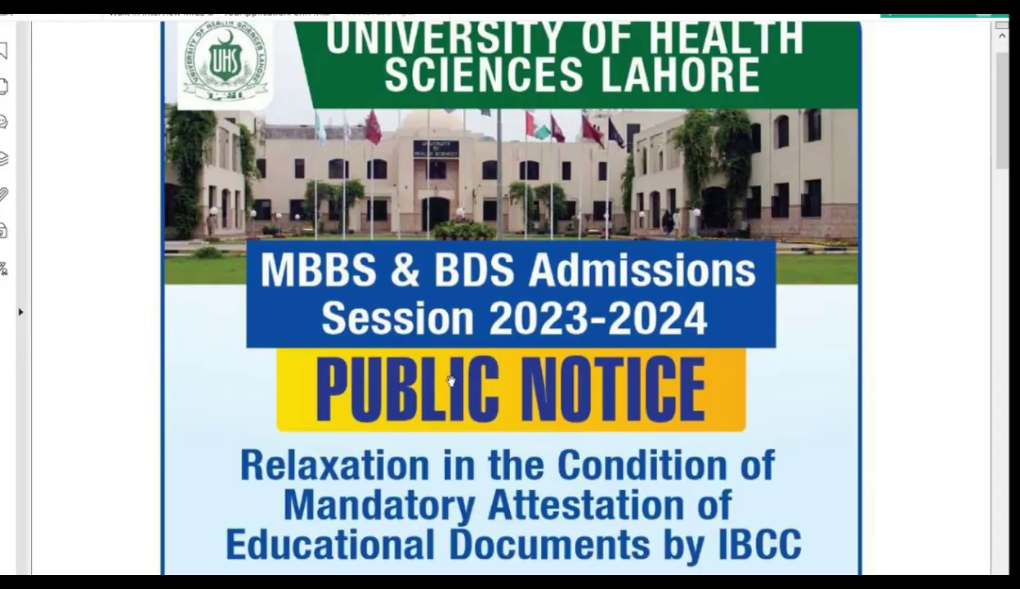
scroll(450, 282, down, 3)
scroll(449, 282, down, 3)
scroll(452, 294, up, 7)
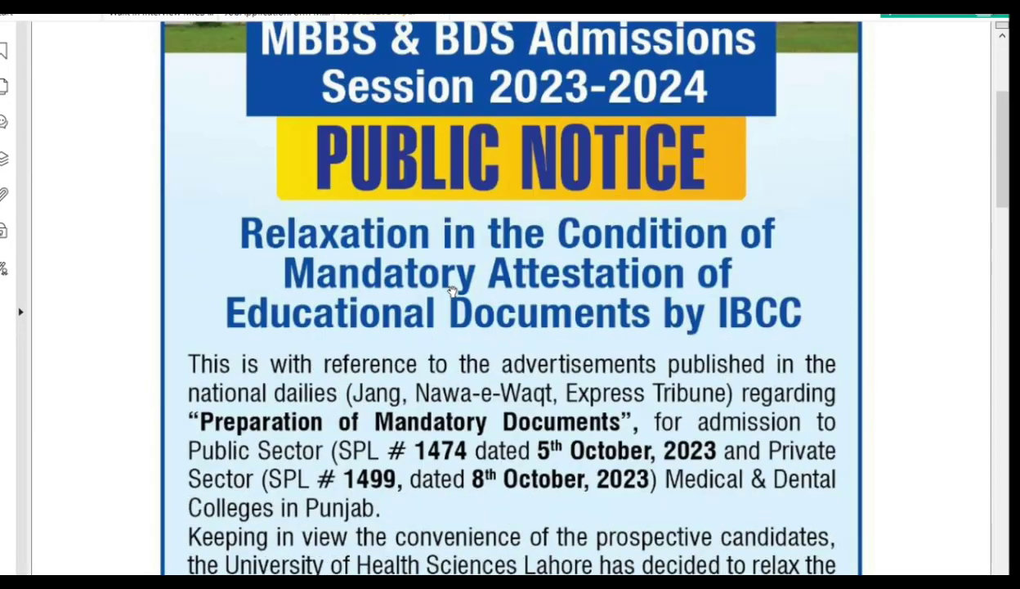
scroll(466, 302, down, 6)
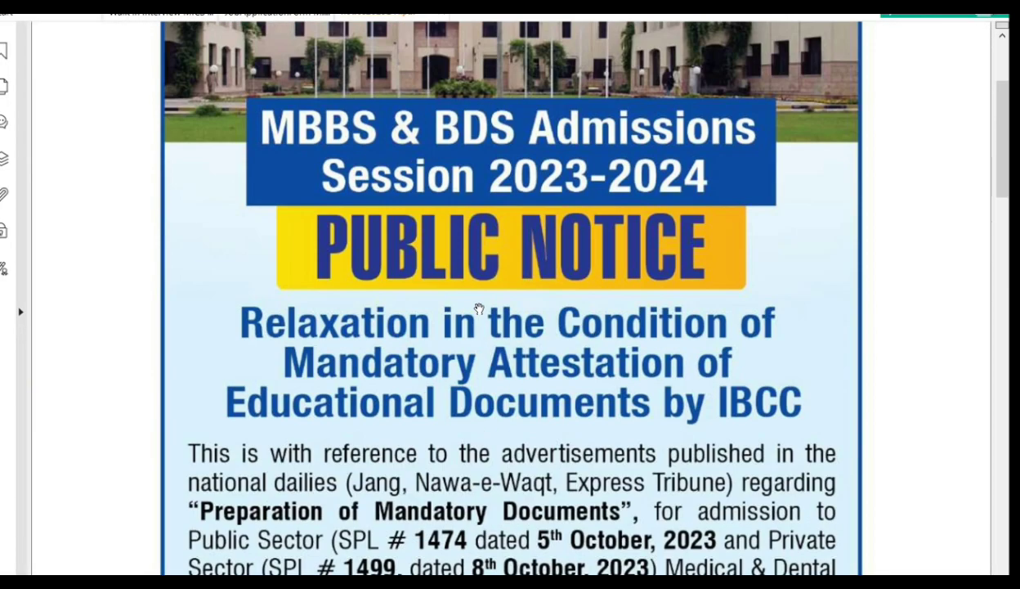
scroll(480, 313, down, 2)
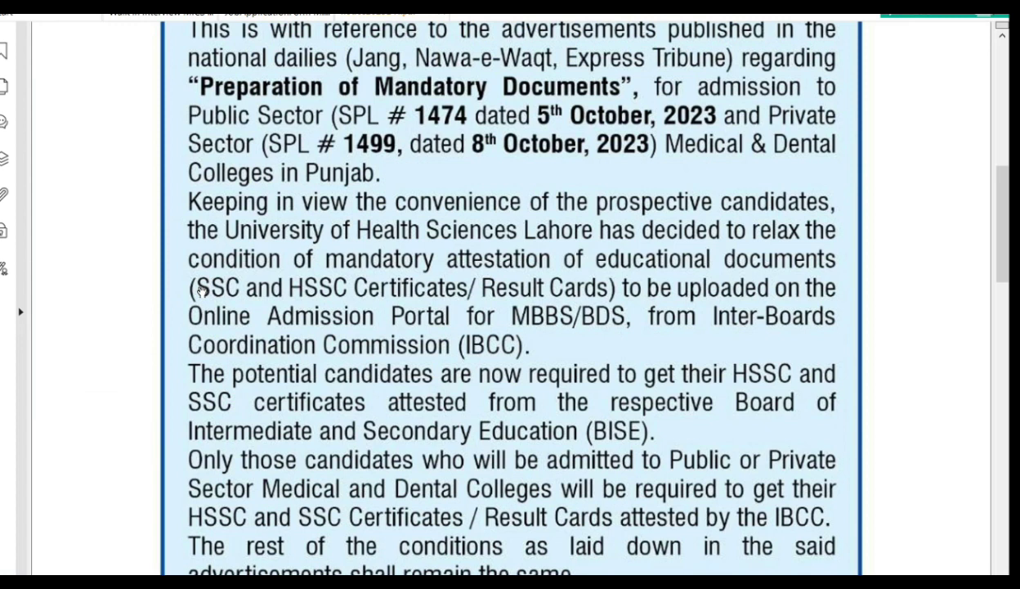
scroll(482, 344, down, 2)
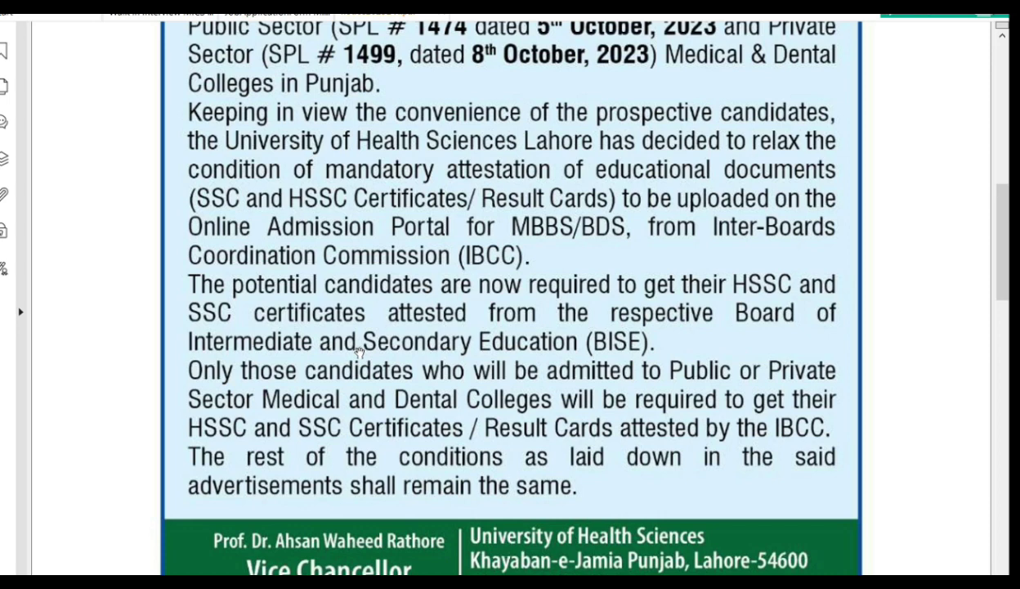
scroll(513, 342, down, 3)
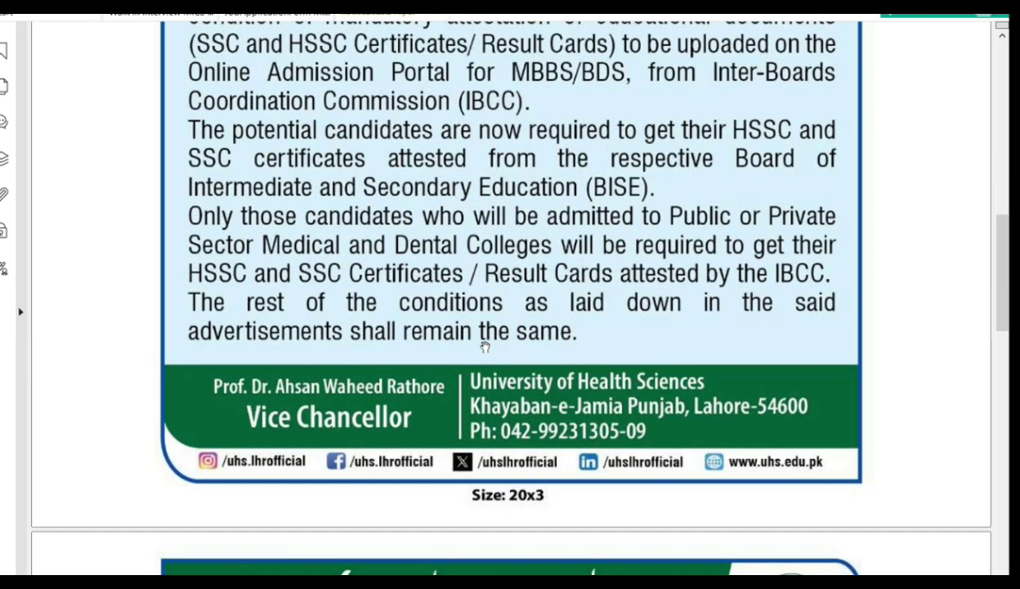
scroll(485, 346, down, 15)
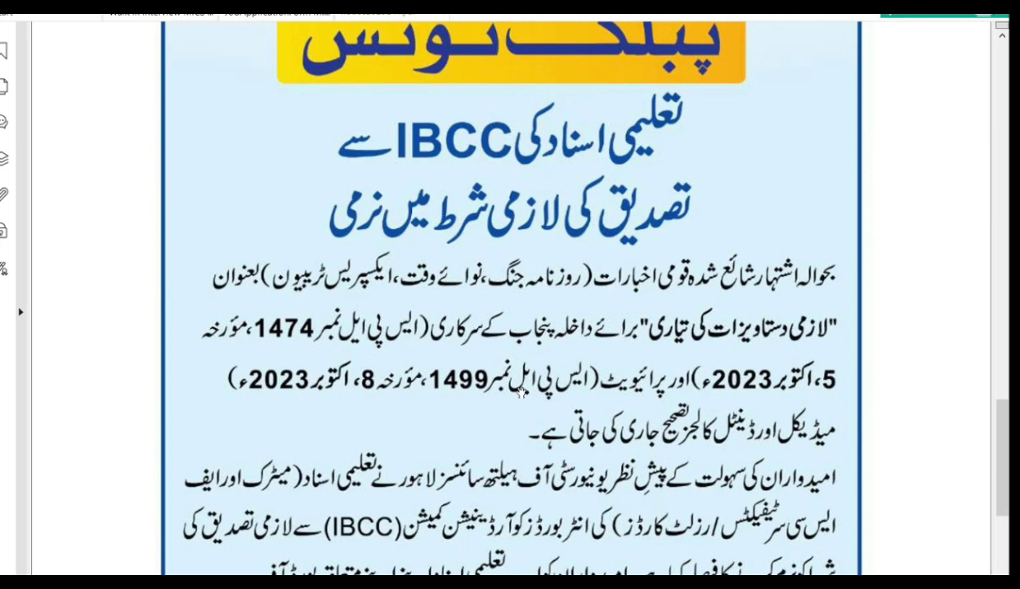
- Check the domcl.jpeg file attached as the Certificate of Domicile in the Documents Upload form
scroll(520, 391, down, 3)
scroll(373, 404, down, 2)
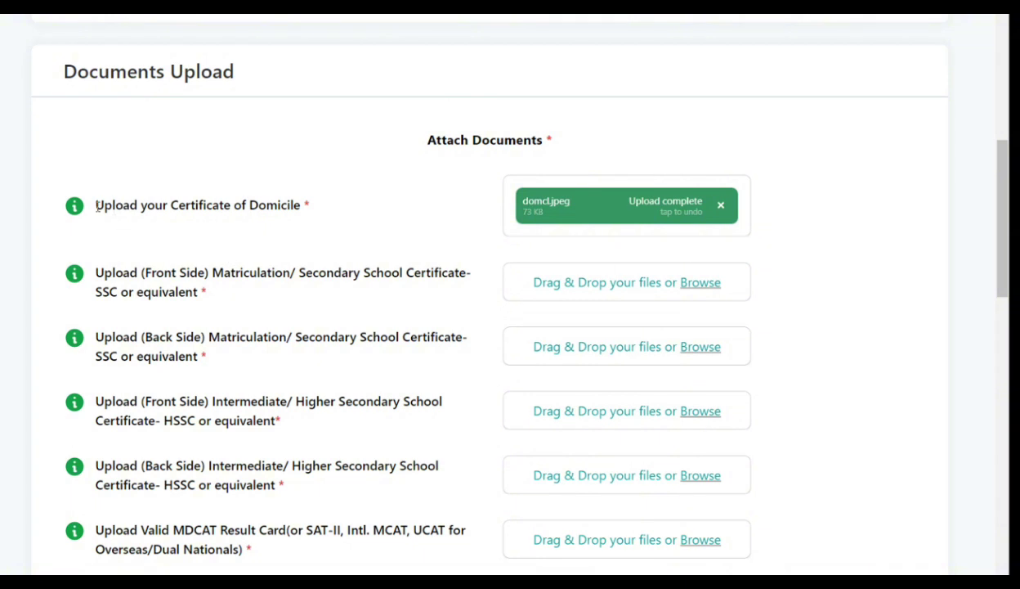
triple_click(268, 207)
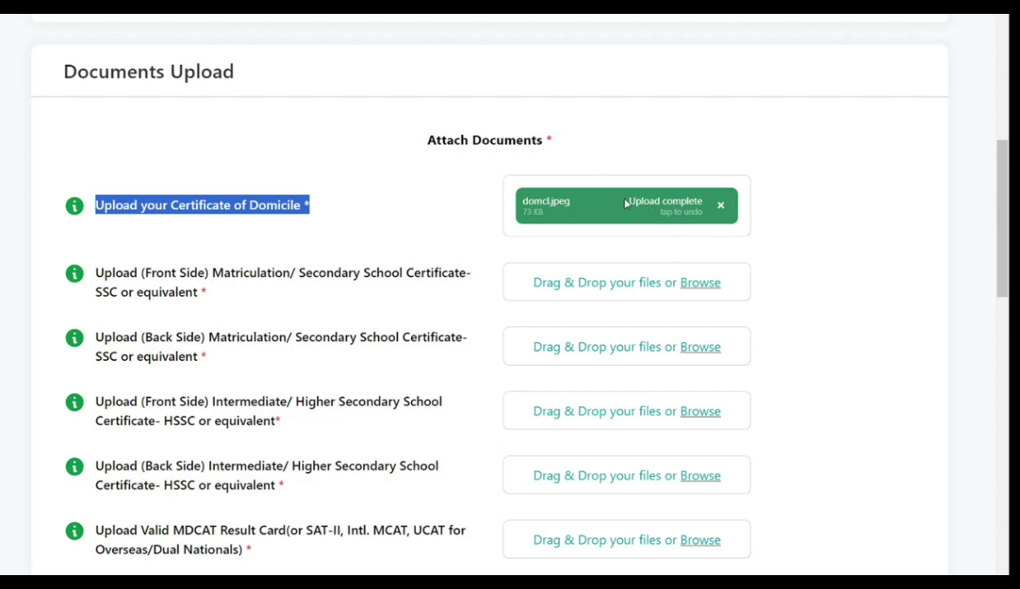
click(635, 158)
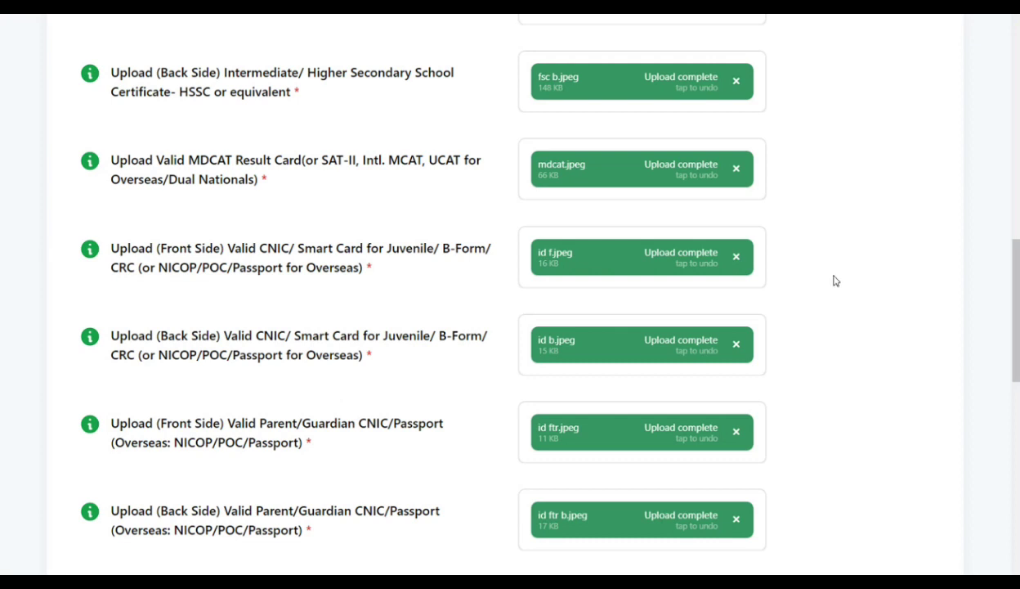
- Review the files attached to the mandatory upload fields, from the certificates to the recent color photograph
scroll(831, 280, down, 1)
scroll(820, 336, down, 3)
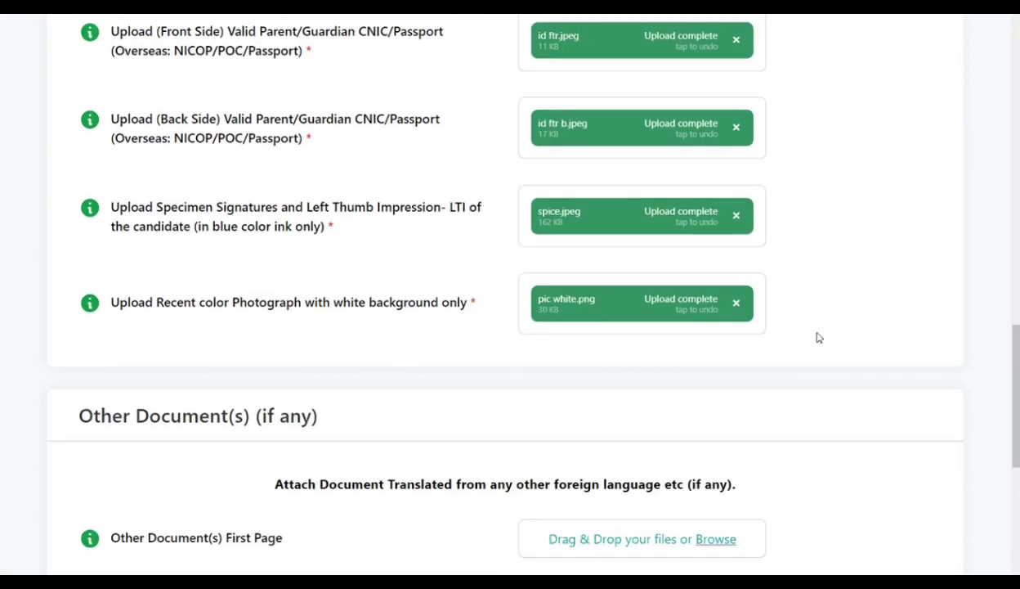
scroll(818, 337, up, 6)
scroll(785, 245, up, 3)
scroll(615, 266, down, 5)
scroll(599, 315, down, 7)
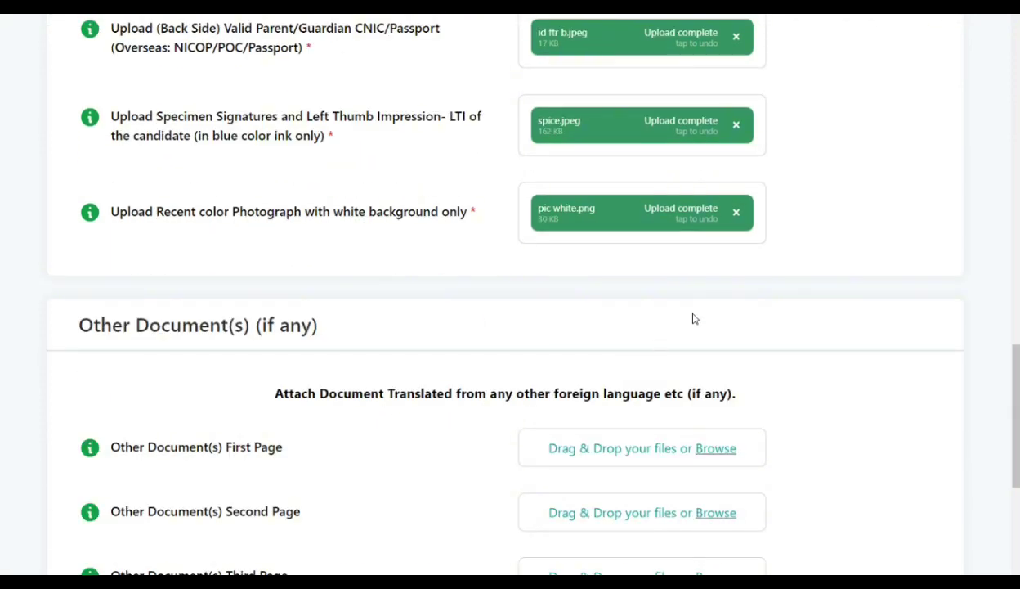
scroll(811, 244, up, 2)
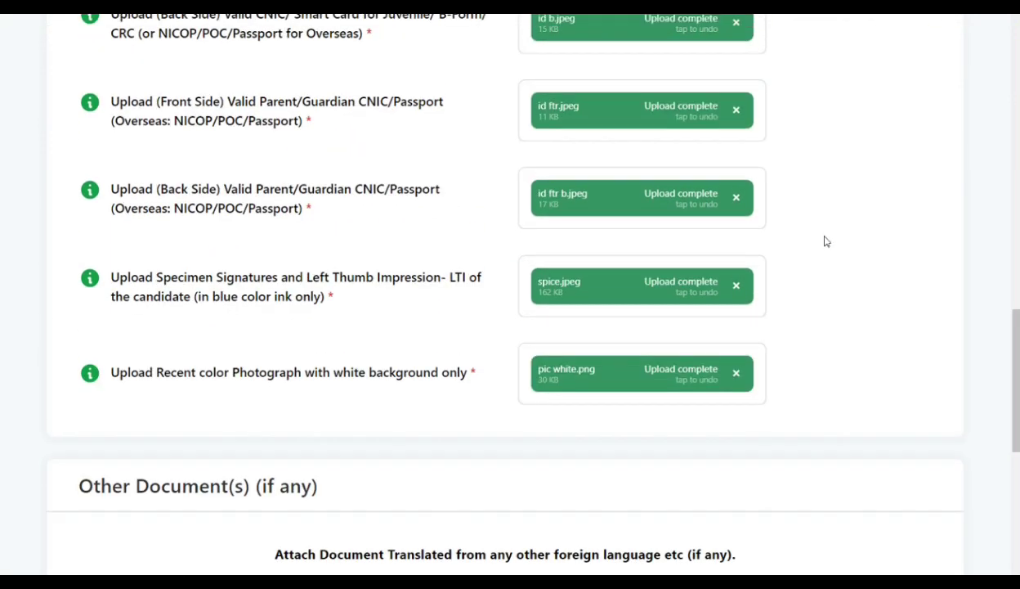
- Leave the optional Other Document(s) fields empty and save and submit the Documents Upload step
scroll(817, 262, down, 9)
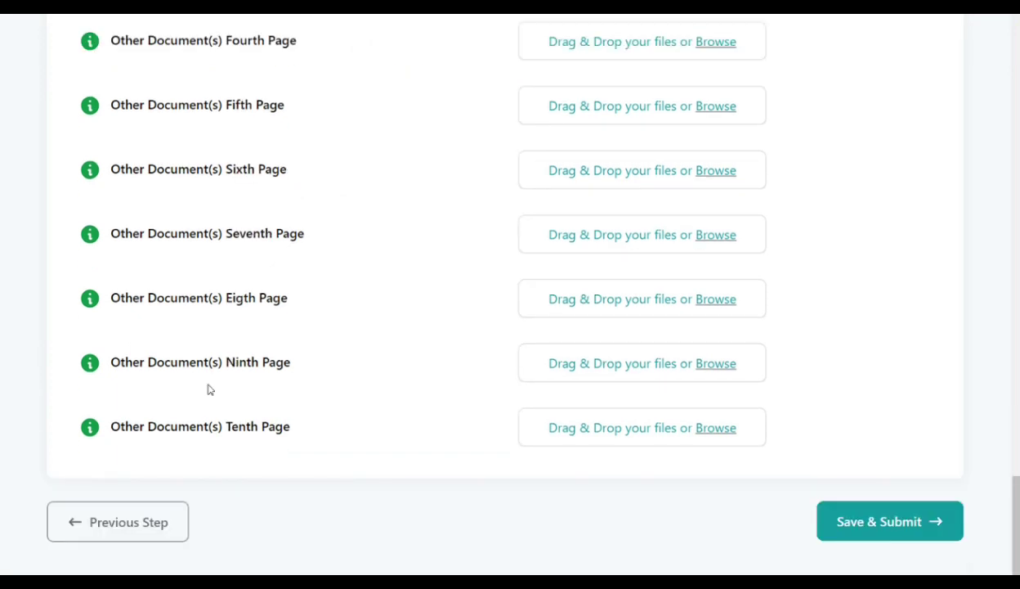
scroll(232, 367, up, 4)
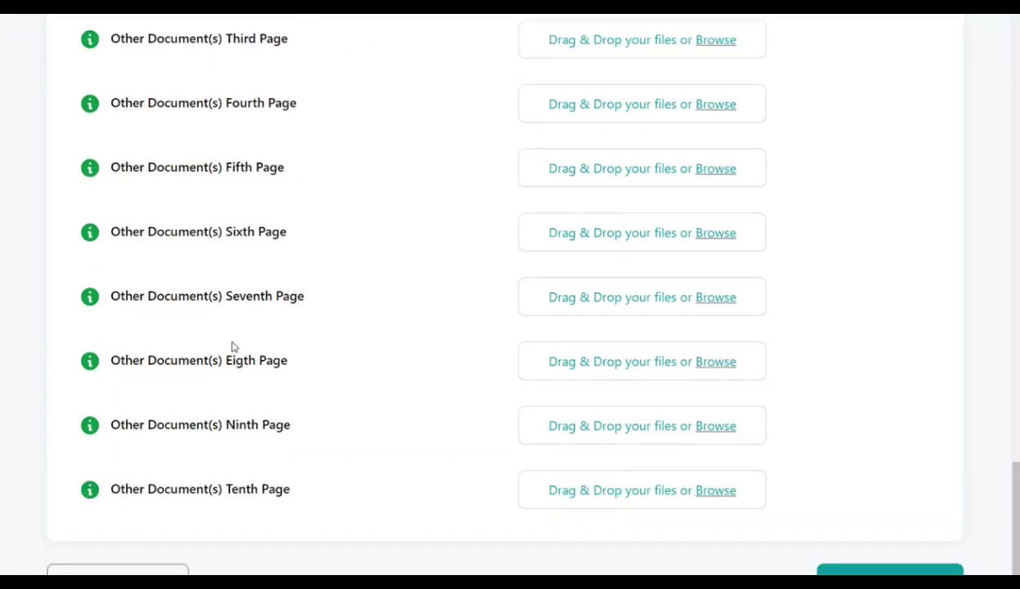
scroll(296, 294, down, 1)
scroll(295, 294, down, 3)
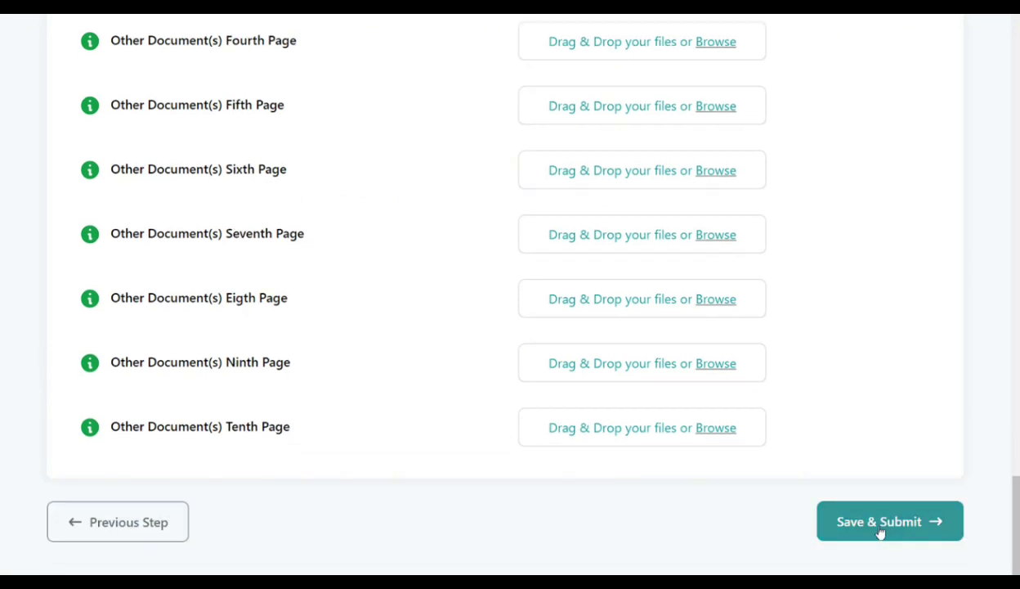
click(881, 531)
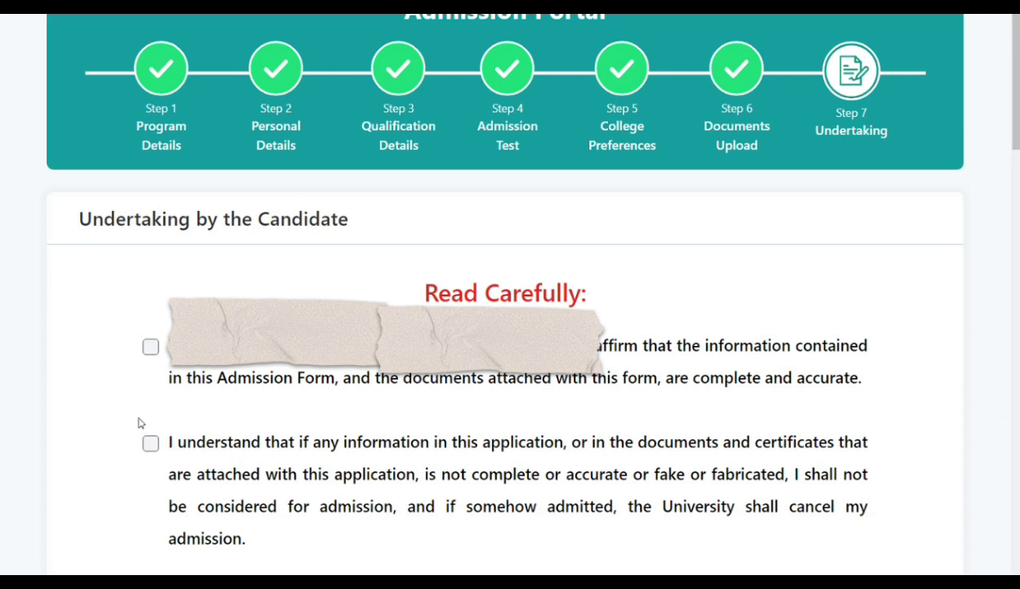
- Accept the candidate's first declaration, affirming that the admission form information and attached documents are complete and accurate
scroll(437, 301, down, 1)
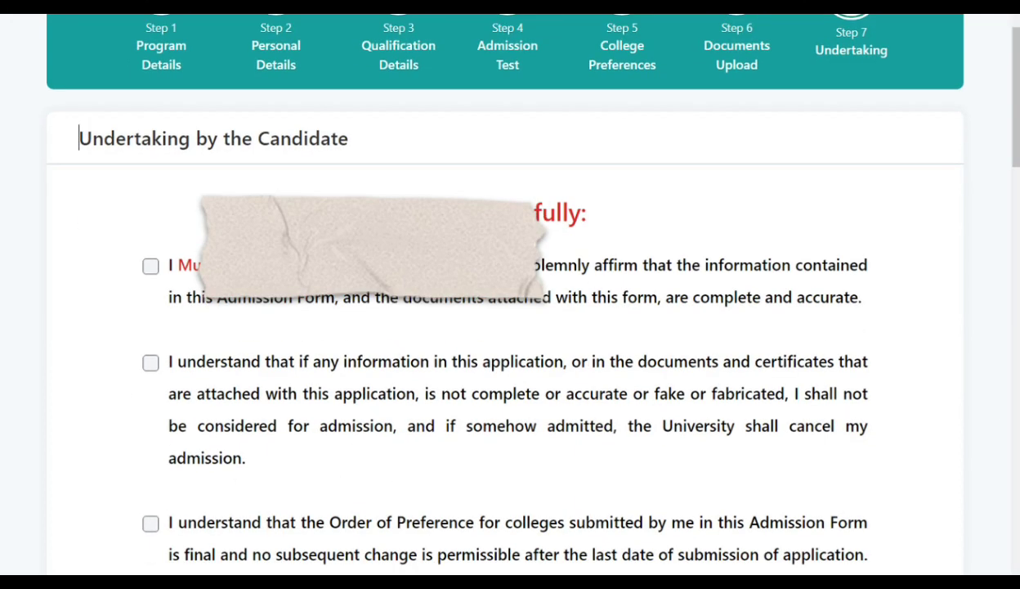
triple_click(592, 206)
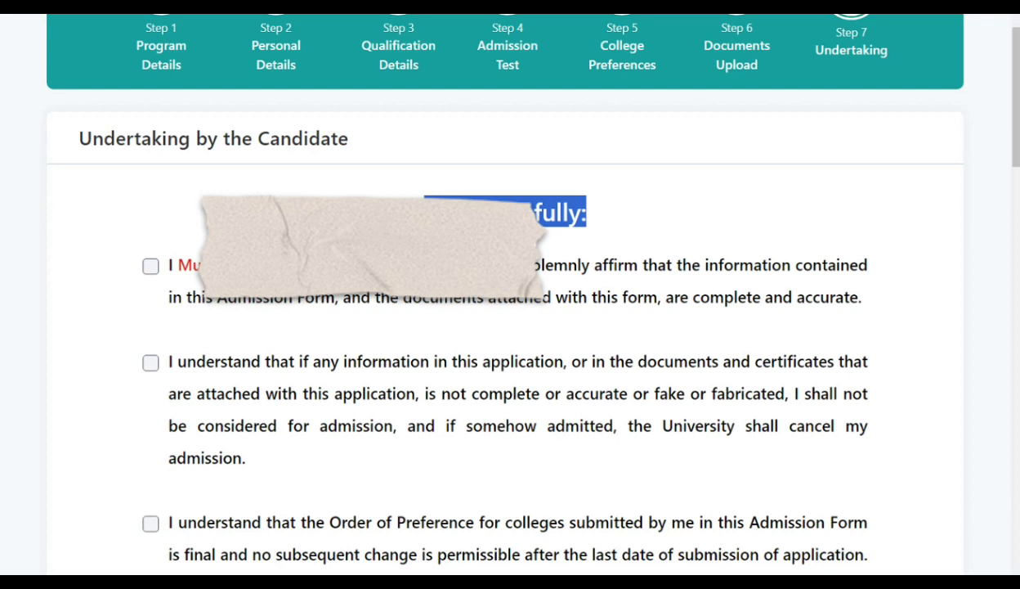
click(150, 265)
drag(858, 298, 269, 299)
- Accept the candidate's declarations from the one on inaccurate or fake information through the one on the right of up-gradation after fee deposit
scroll(245, 327, down, 1)
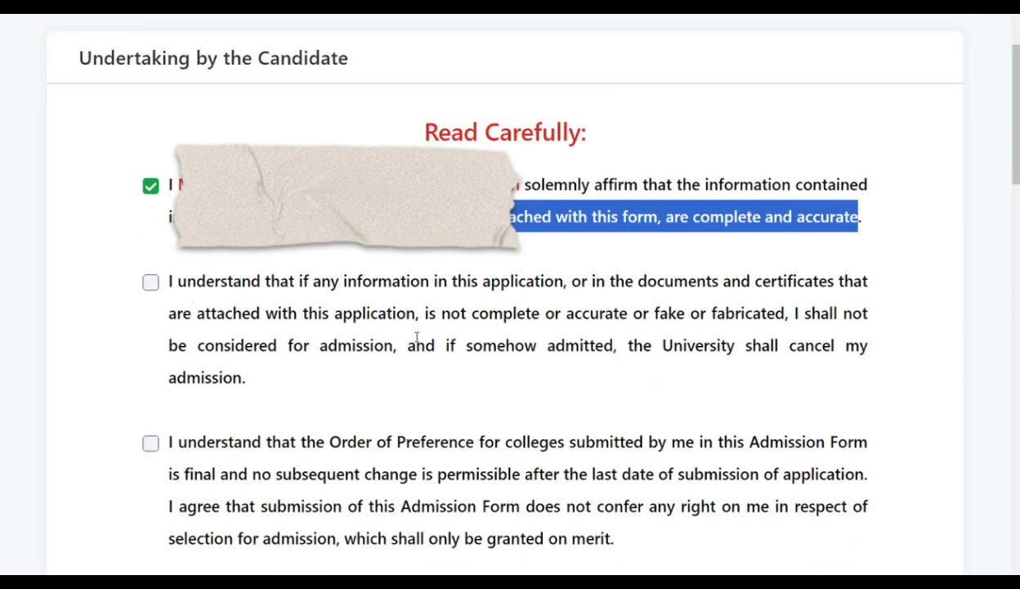
drag(234, 372, 174, 311)
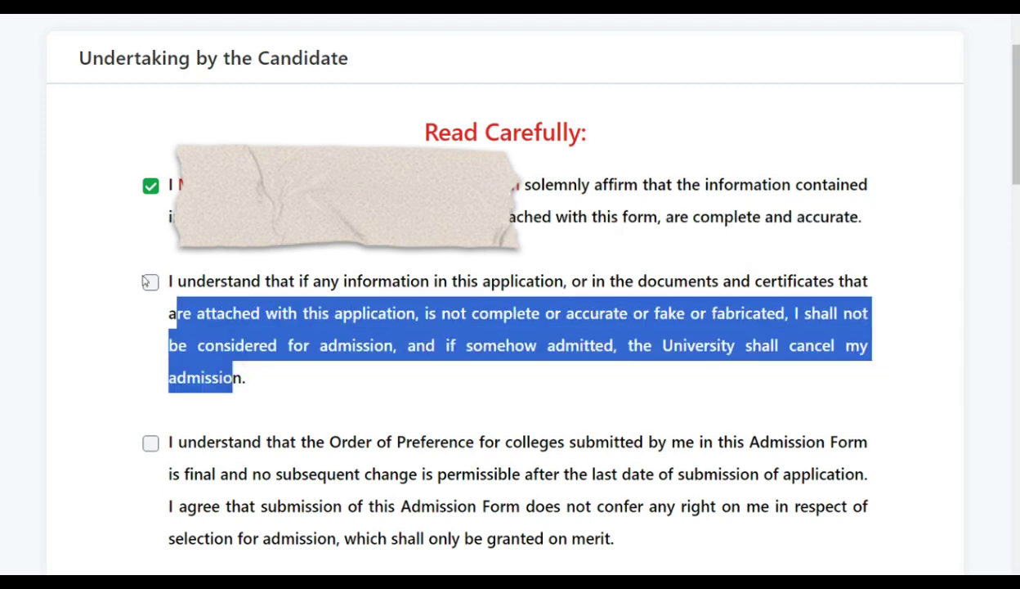
click(152, 282)
scroll(319, 384, down, 3)
click(150, 201)
click(152, 363)
scroll(152, 343, down, 2)
click(151, 332)
scroll(151, 332, down, 3)
click(151, 346)
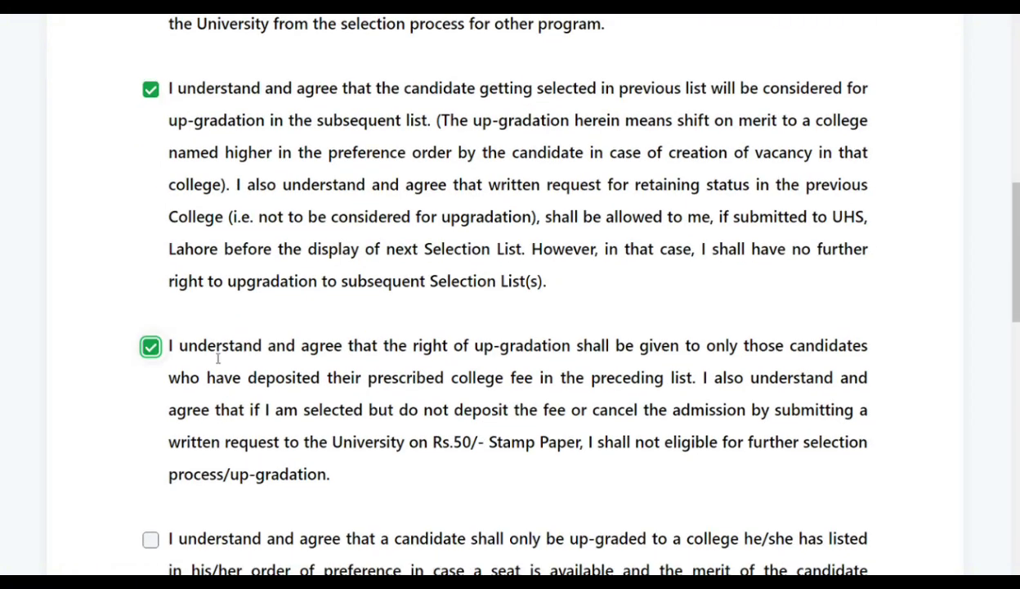
- Accept the remaining candidate declarations on preference-based up-gradation, the fee challan, fee deposit and remaining dues, and agree with the above statement
scroll(342, 363, down, 1)
scroll(342, 362, down, 1)
click(150, 378)
scroll(196, 406, down, 3)
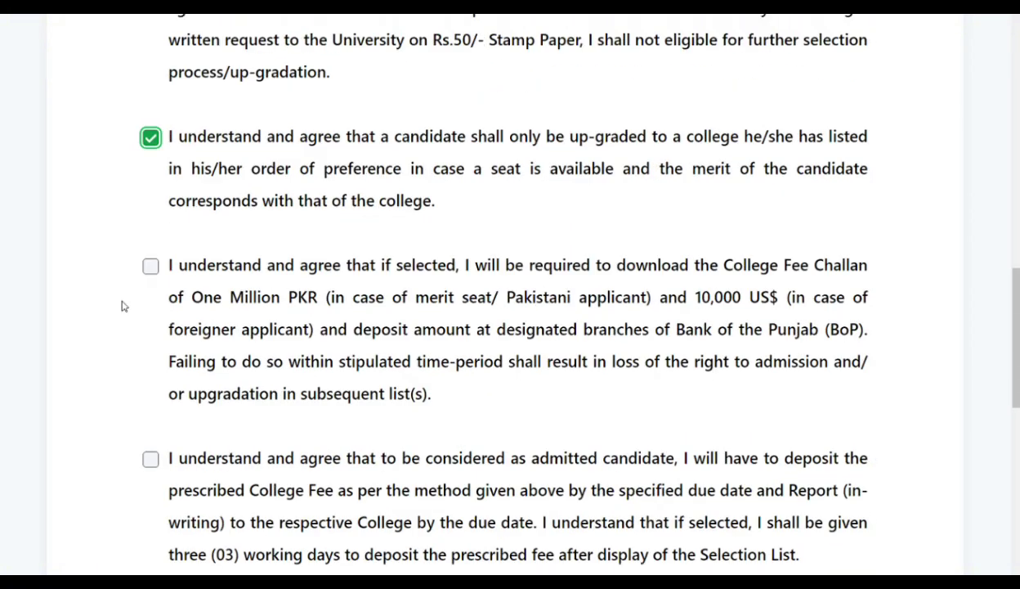
click(151, 268)
click(150, 459)
scroll(156, 457, down, 5)
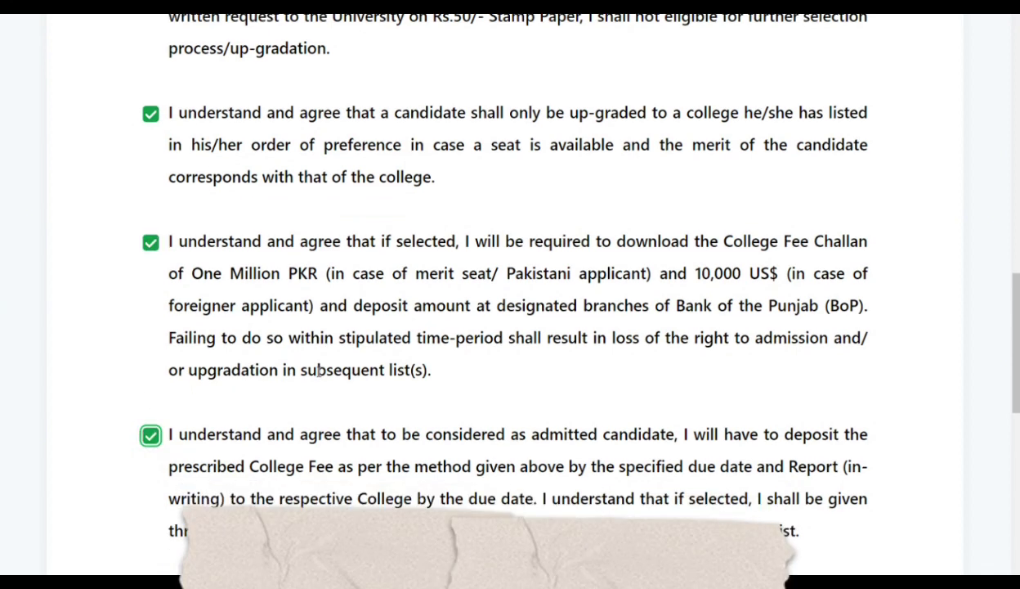
click(150, 218)
click(152, 365)
- Accept the parent/guardian undertaking and submit the application with id ftr.jpeg as the Father/Guardian CNIC picture
scroll(169, 235, down, 2)
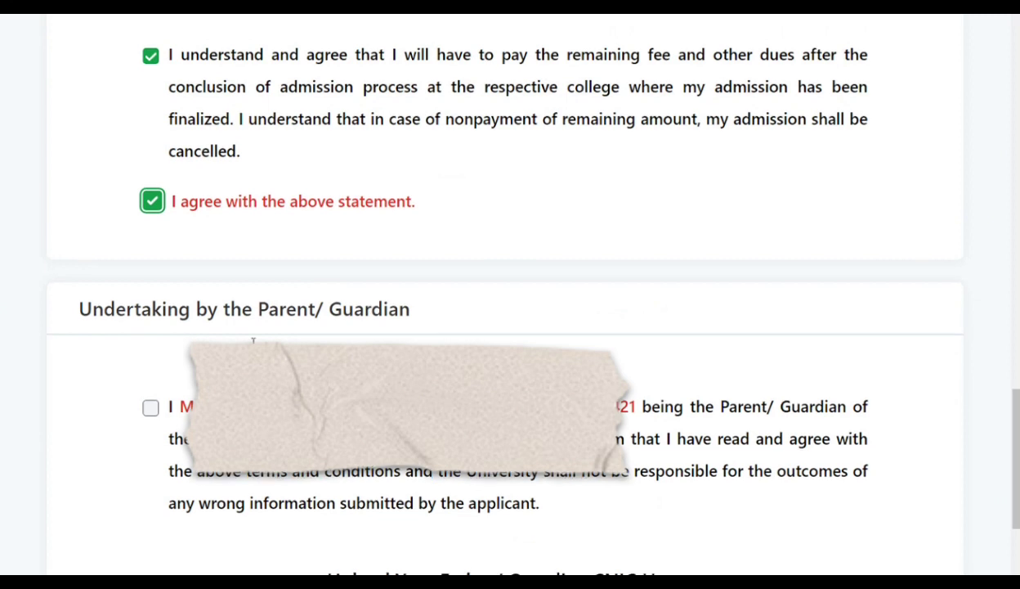
scroll(120, 174, down, 2)
drag(92, 150, 425, 150)
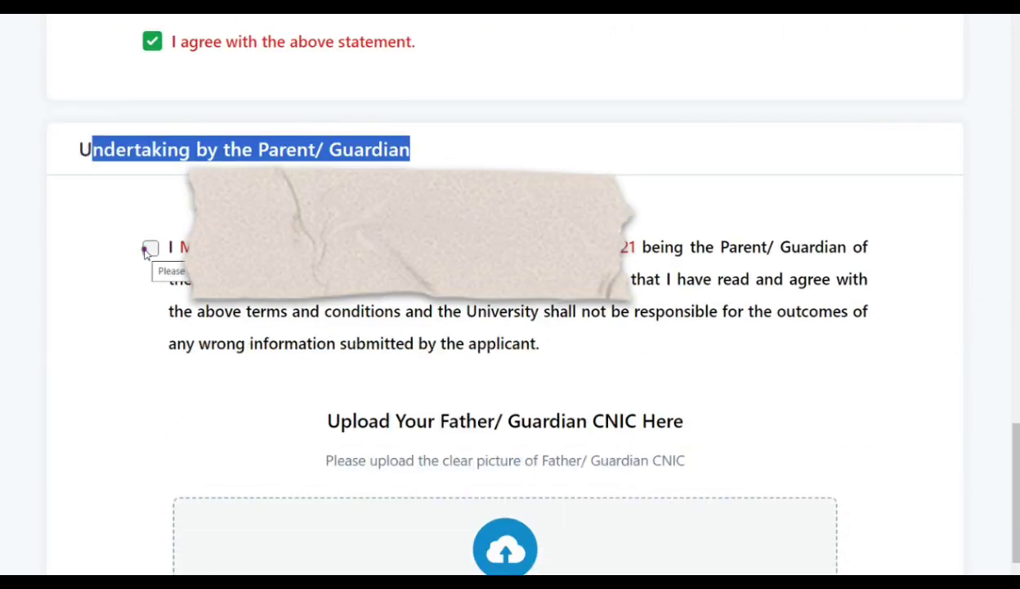
click(148, 248)
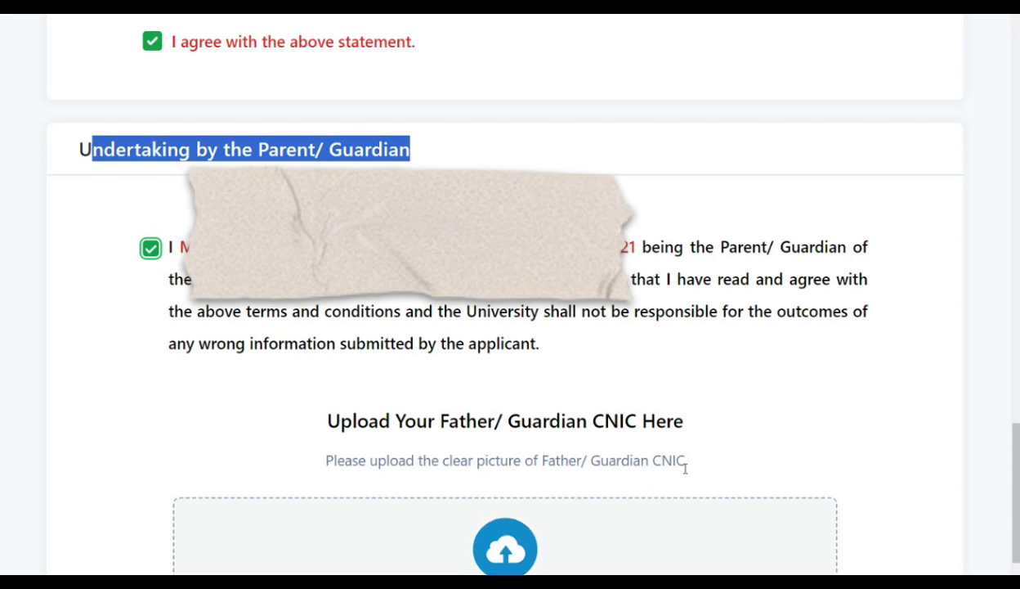
scroll(683, 465, down, 5)
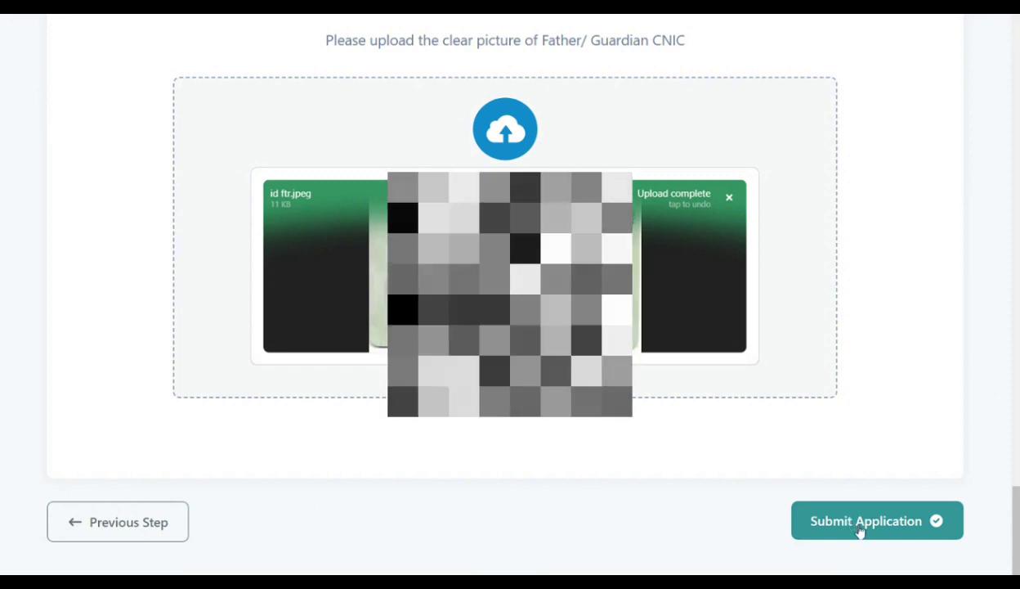
click(860, 530)
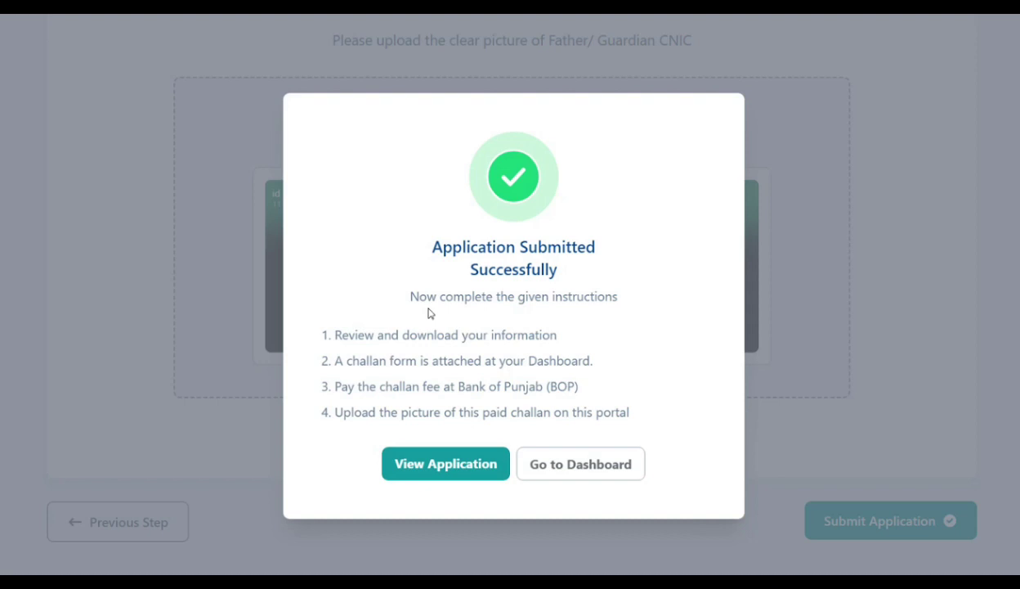
- Read the post-submission instructions on reviewing the application information and finding the challan form
drag(423, 250, 574, 264)
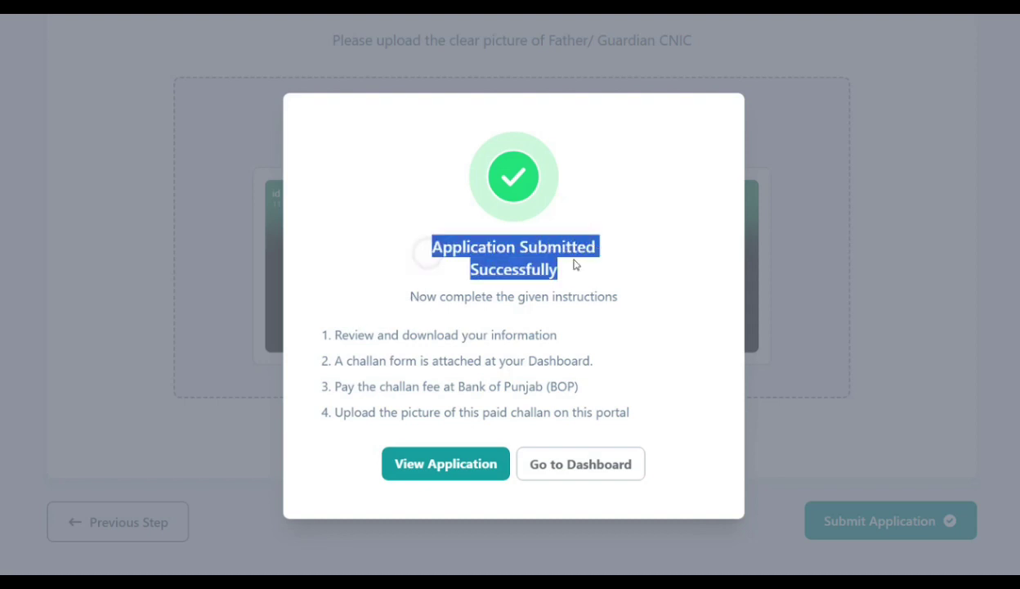
drag(409, 296, 607, 299)
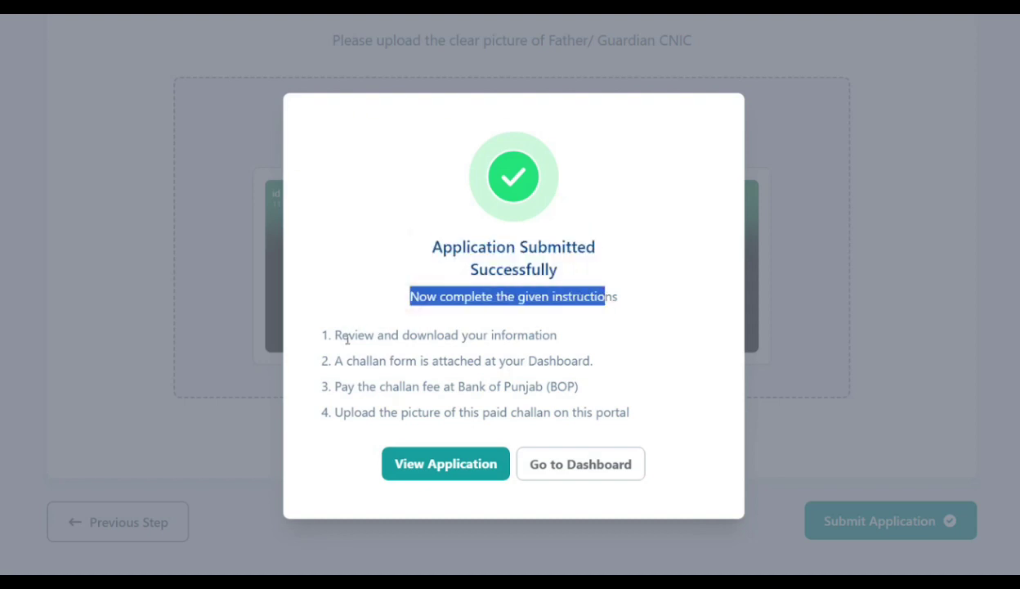
drag(337, 337, 540, 334)
drag(341, 360, 537, 362)
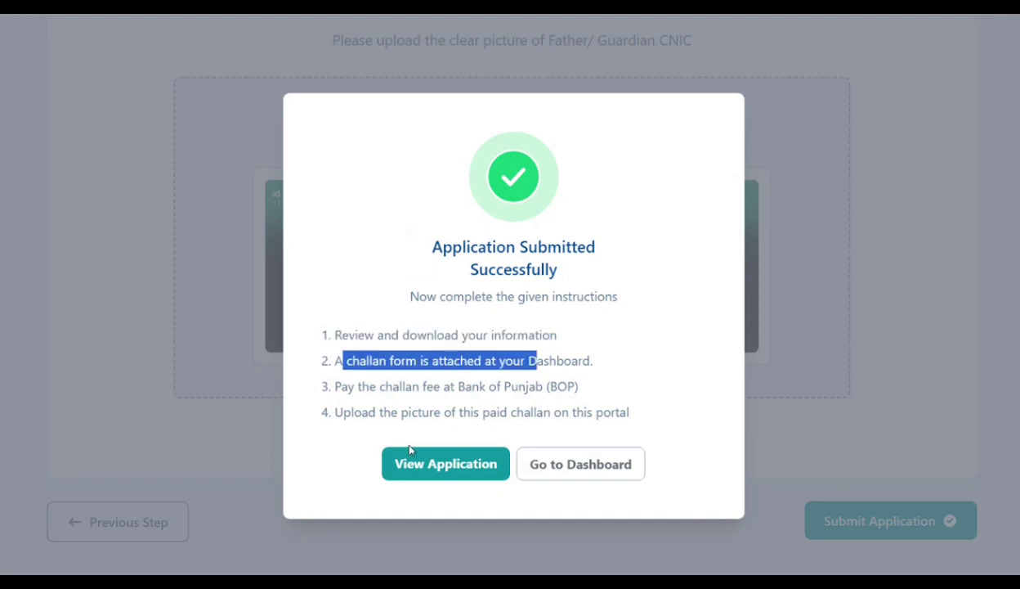
- Open the submitted application for review and check the total MDCAT aggregate and the selected program
click(447, 466)
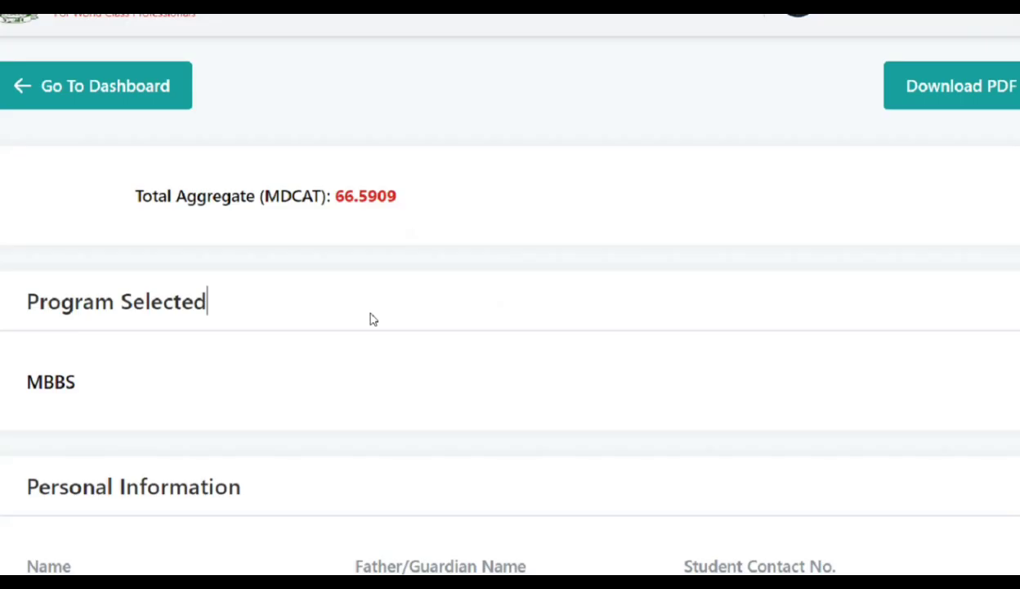
click(370, 312)
drag(422, 203, 143, 200)
drag(76, 384, 42, 384)
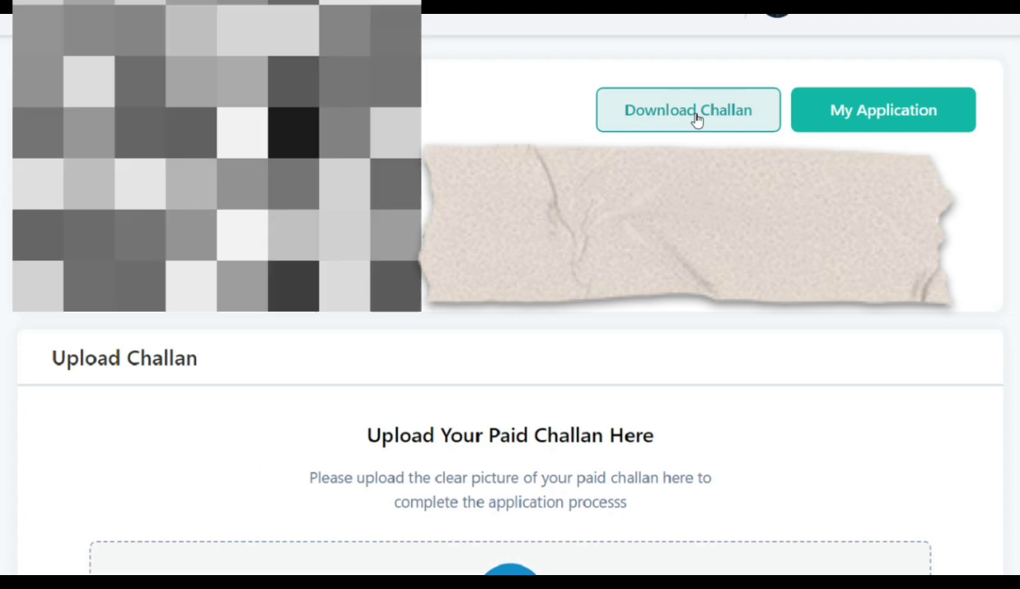
- Download the fee challan from the dashboard and check its application fee, bank service charges and total amount
click(695, 118)
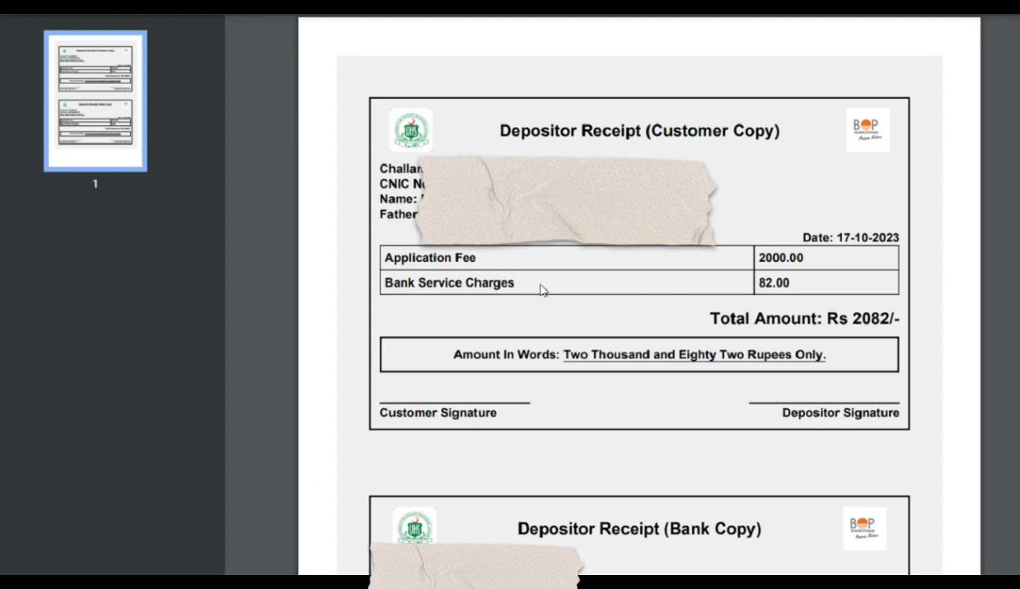
triple_click(568, 259)
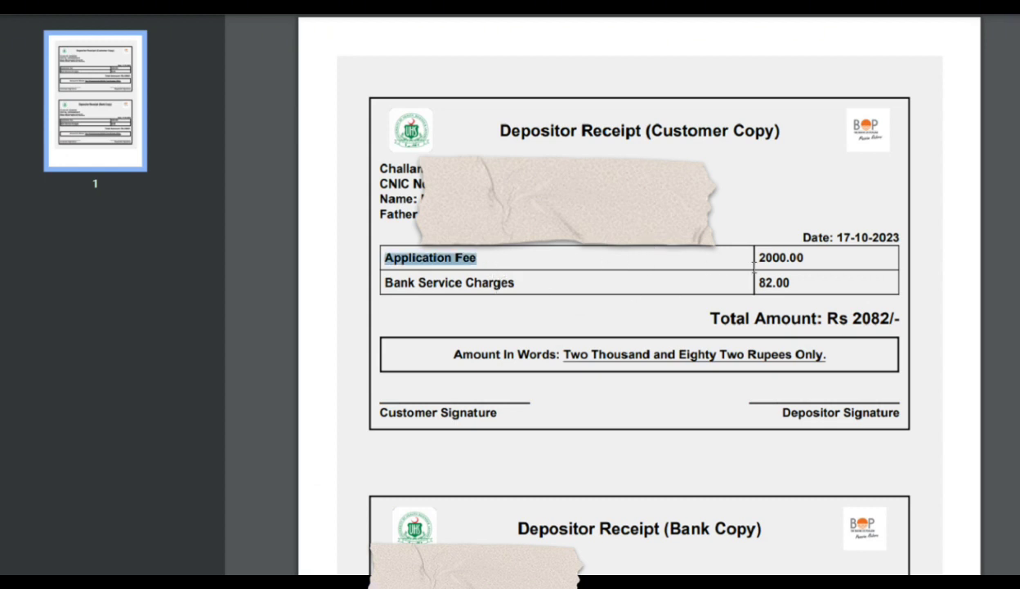
triple_click(820, 287)
drag(712, 319, 906, 319)
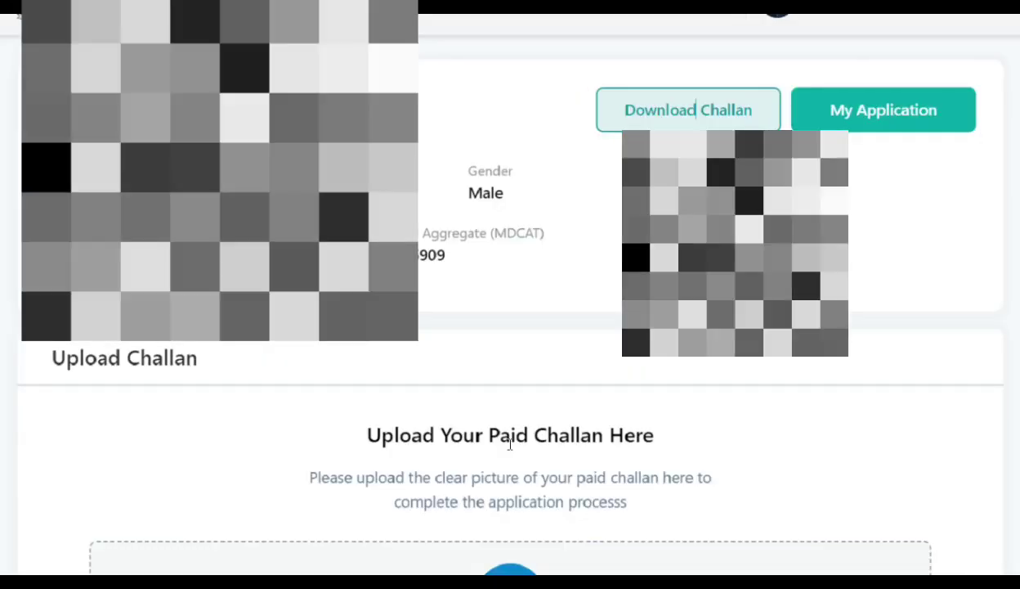
scroll(518, 265, down, 4)
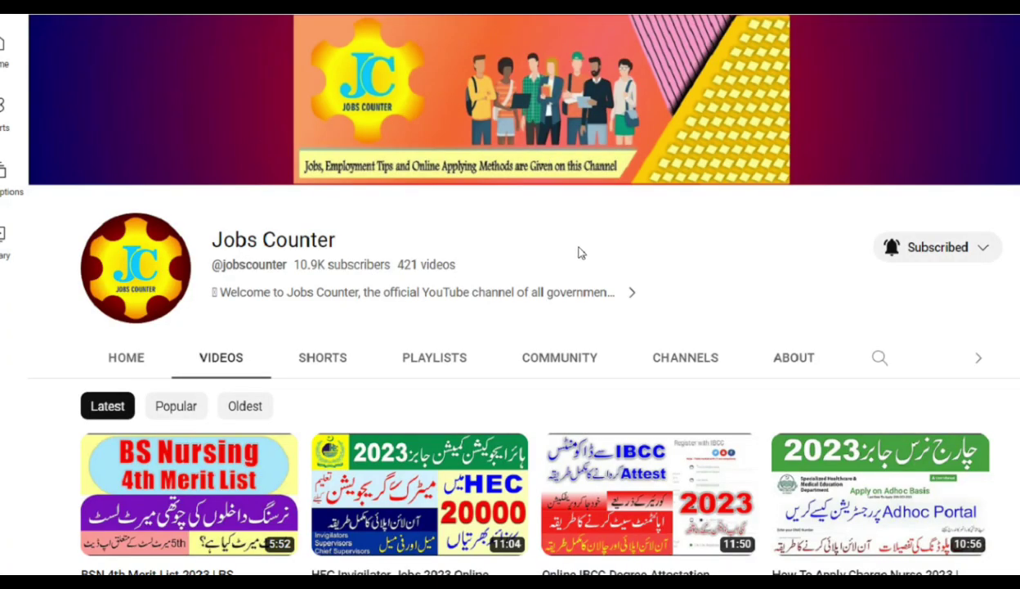
drag(353, 235, 211, 239)
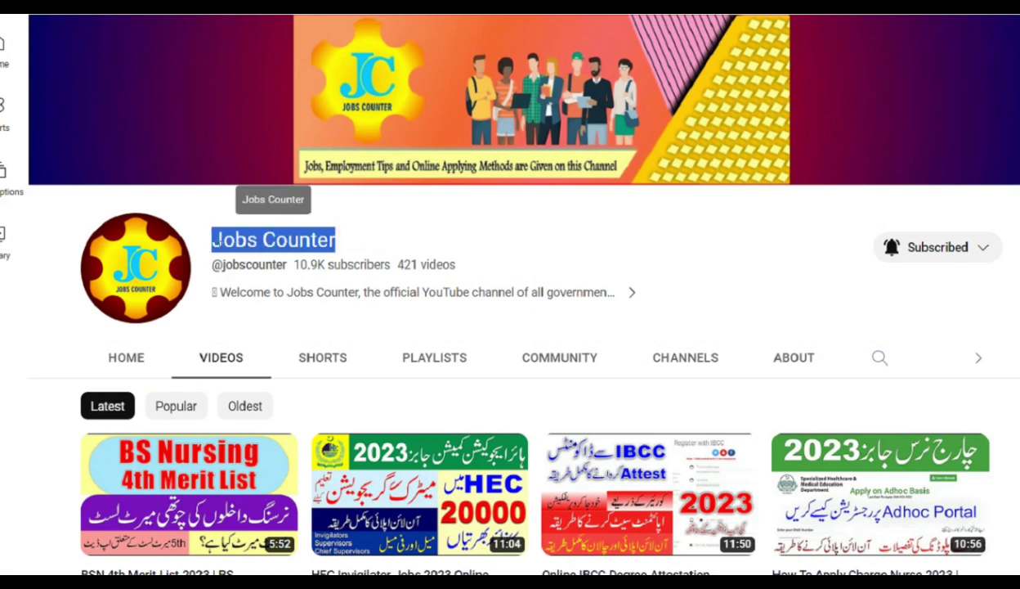
click(674, 245)
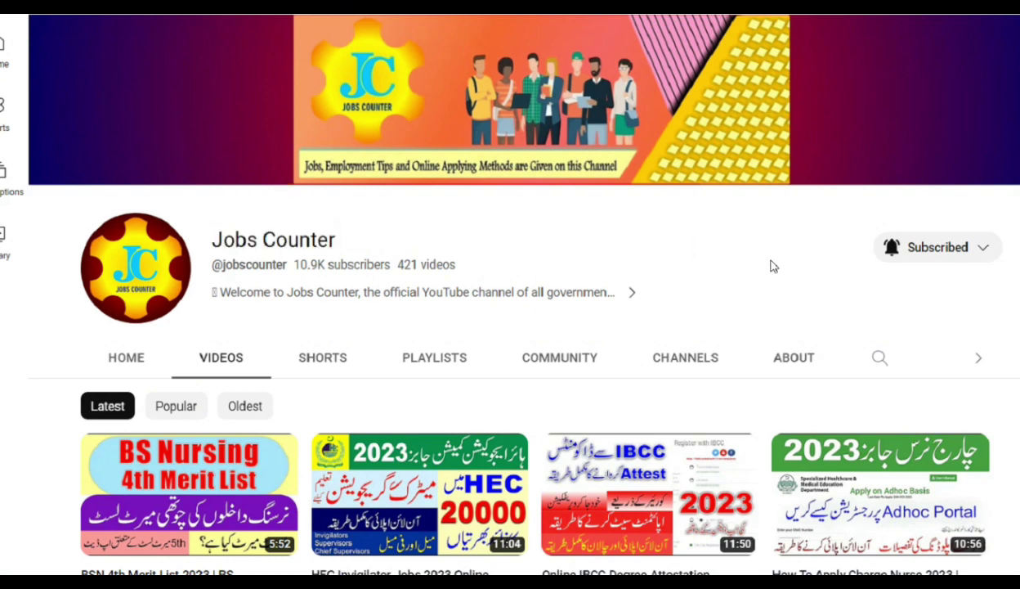